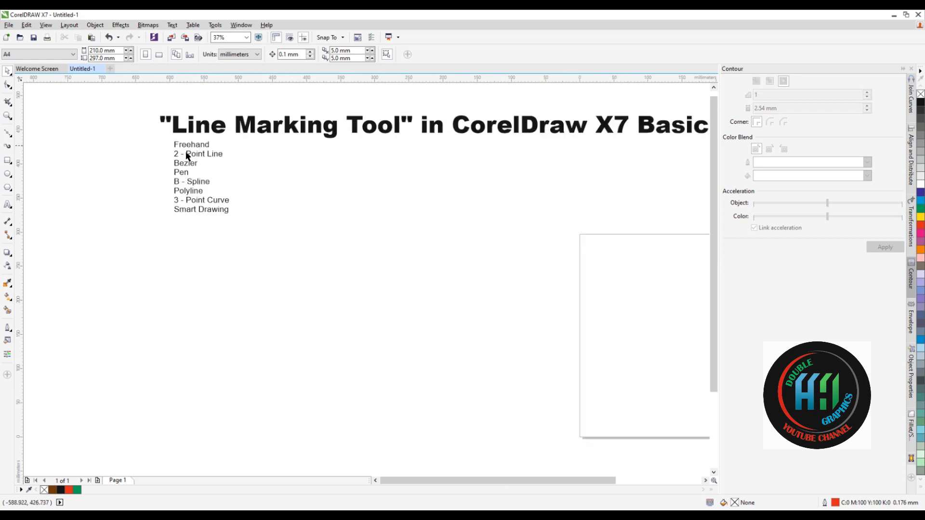
Draw a nearly horizontal straight line about 66 mm long below the tool-name list with the Freehand tool.
scroll(263, 212, "down", 2)
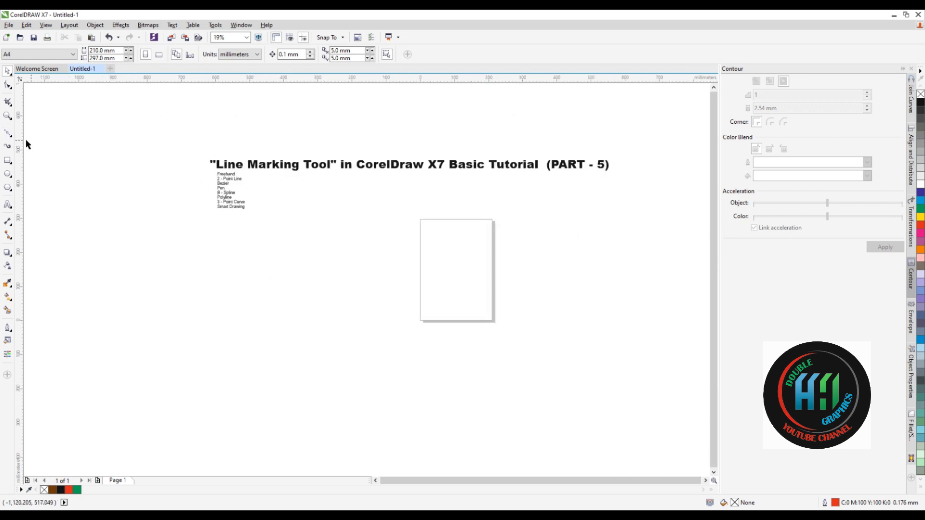
left_click(11, 136)
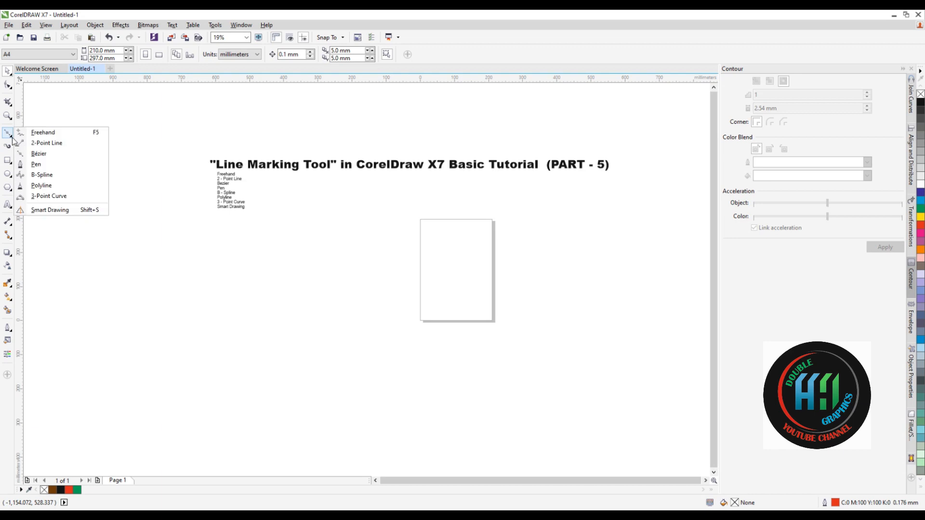
left_click(43, 133)
scroll(263, 234, "up", 2)
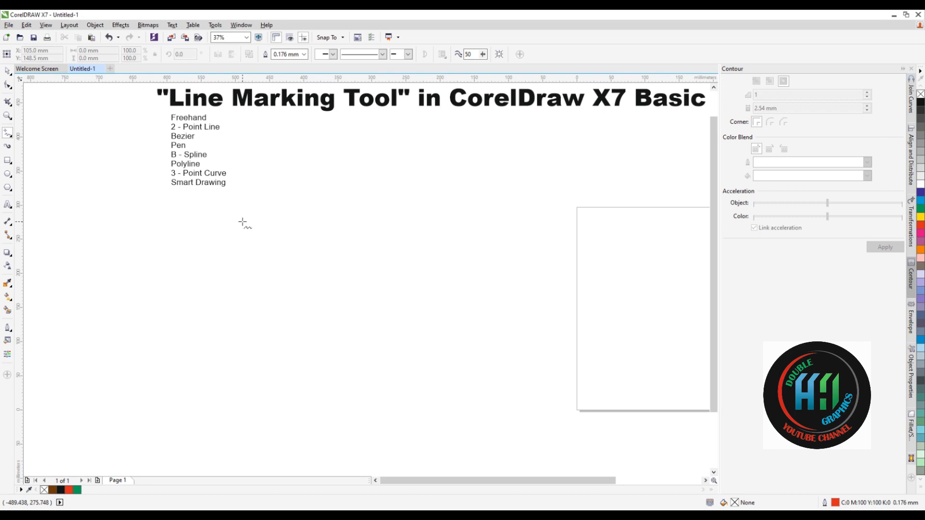
left_click(243, 221)
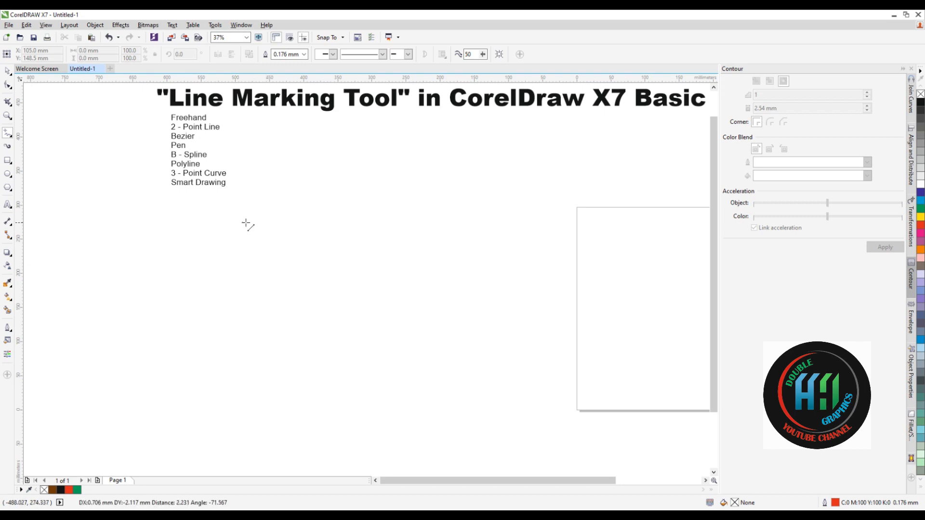
left_click(287, 217)
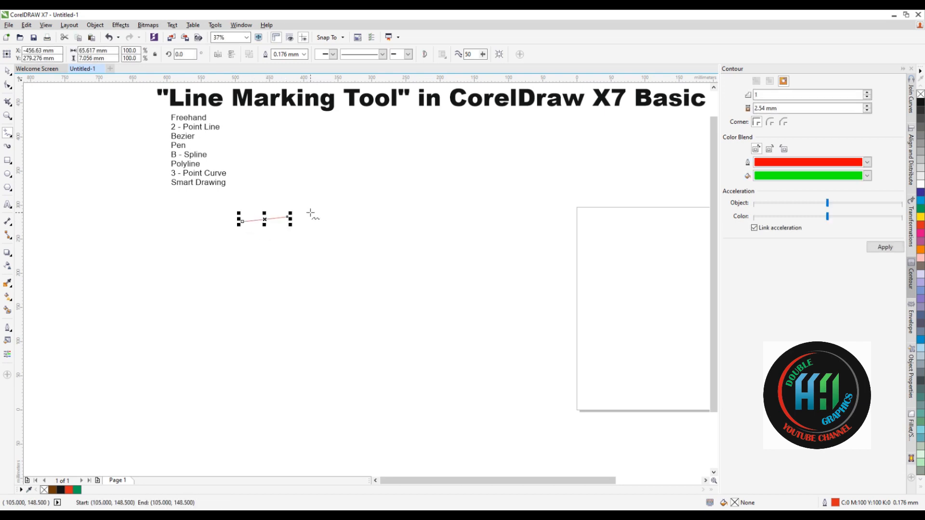
Draw two slanted straight Freehand lines beside the first, one about 79 mm long and one about 59 mm wide and 90 mm high.
left_click(294, 265)
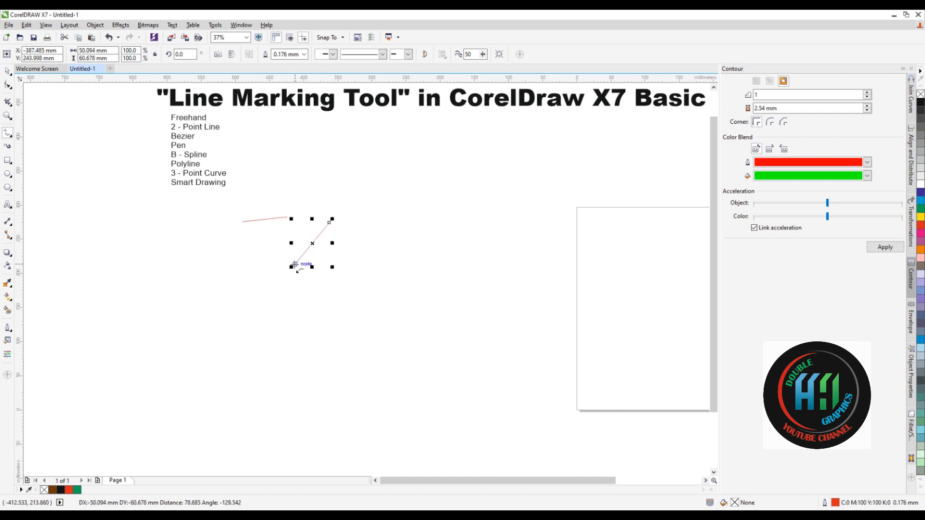
left_click(369, 227)
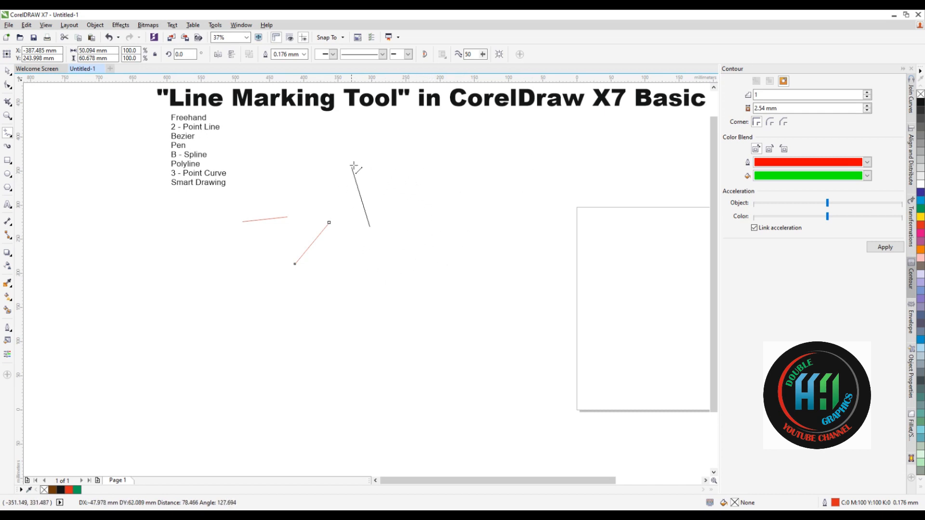
left_click(409, 165)
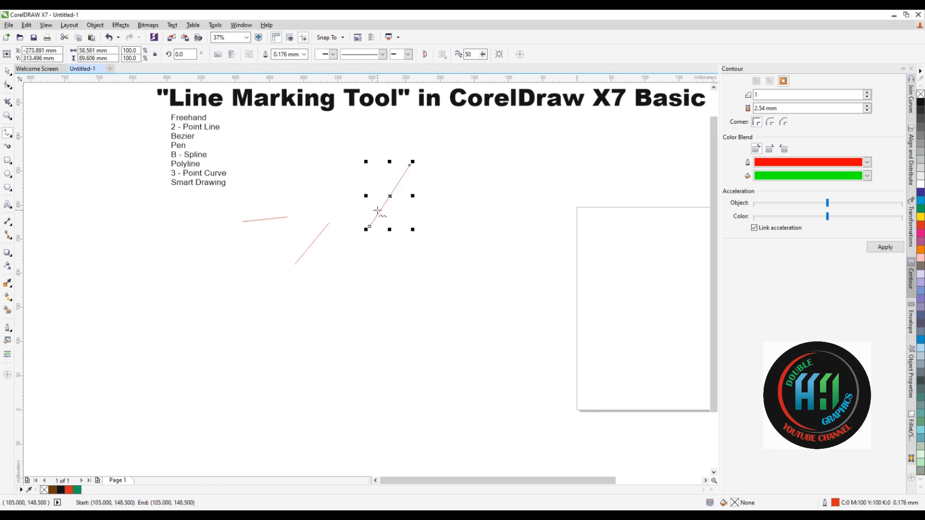
Sketch a winding freehand curve about 144 mm wide and 113 mm high below the tallest slanted line.
scroll(395, 206, "up", 2)
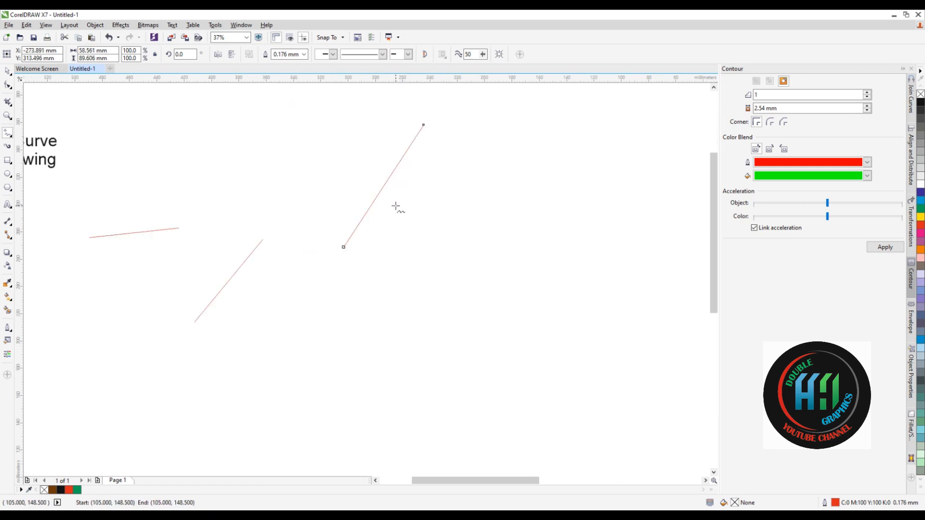
scroll(277, 150, "down", 2)
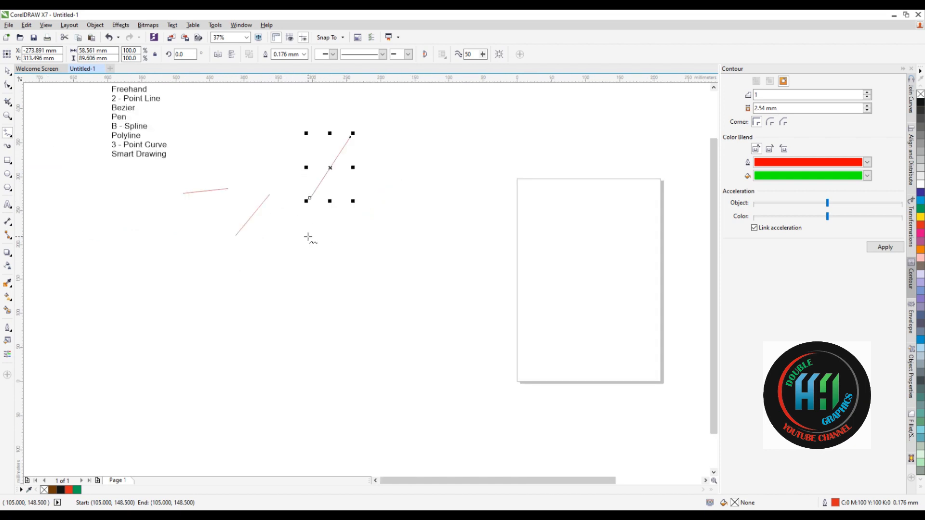
mouse_move(308, 237)
left_mouse_down()
mouse_move(346, 237)
mouse_move(352, 205)
mouse_move(304, 226)
mouse_move(305, 246)
mouse_move(336, 252)
mouse_move(368, 239)
mouse_move(371, 251)
mouse_move(342, 269)
mouse_move(376, 271)
mouse_move(383, 256)
mouse_move(373, 220)
mouse_move(395, 236)
mouse_move(397, 211)
mouse_move(367, 211)
mouse_move(353, 200)
mouse_move(356, 234)
mouse_move(308, 238)
left_mouse_up()
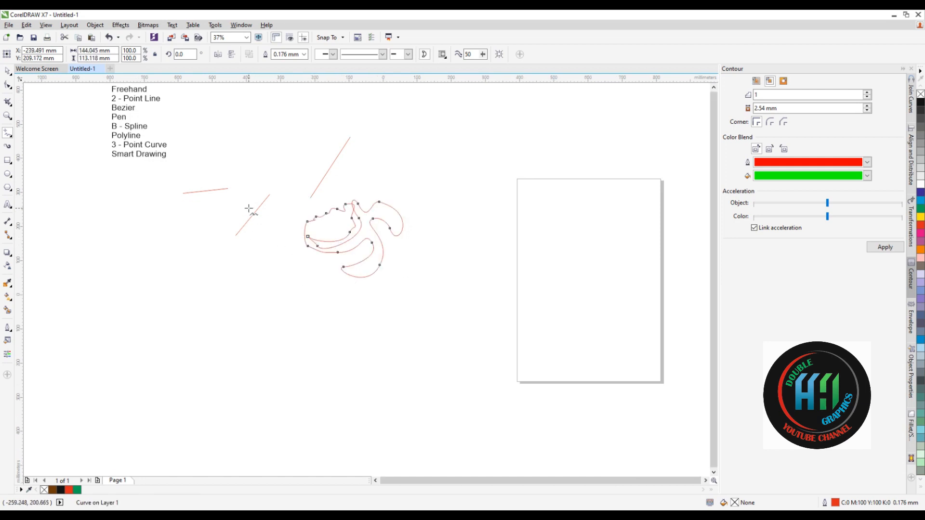
Draw a small closed freehand loop about 12 mm wide and 14 mm high between the winding curve and the page.
scroll(248, 208, "down", 1)
scroll(348, 219, "up", 1)
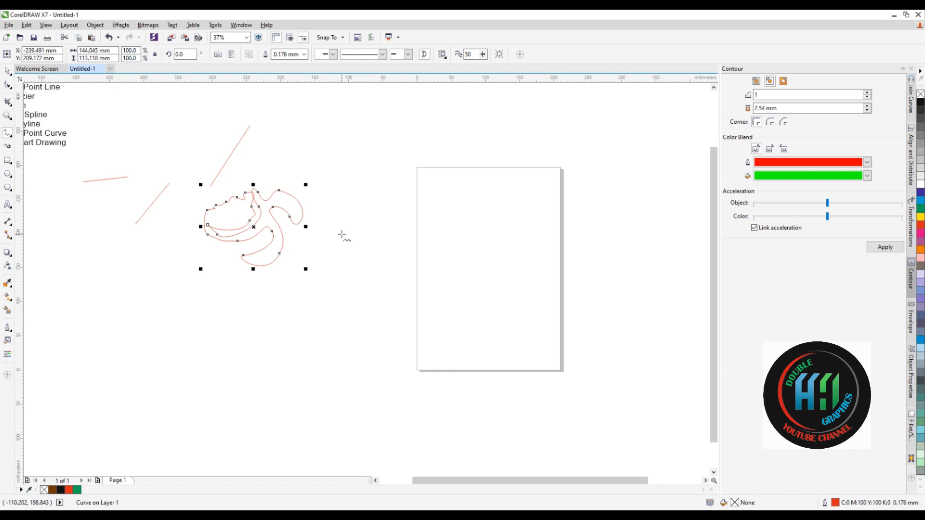
scroll(356, 170, "up", 3)
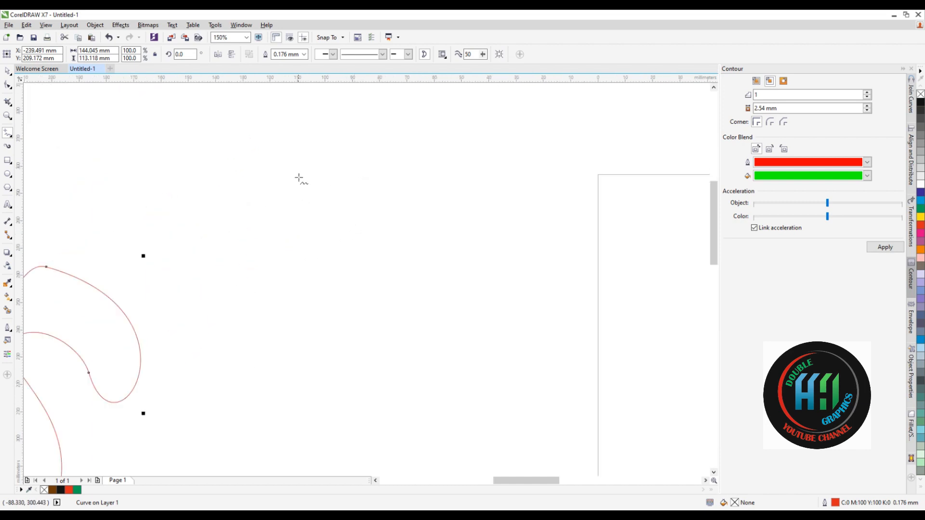
mouse_move(300, 157)
left_mouse_down()
mouse_move(288, 182)
mouse_move(303, 199)
mouse_move(318, 188)
mouse_move(318, 170)
mouse_move(300, 158)
left_mouse_up()
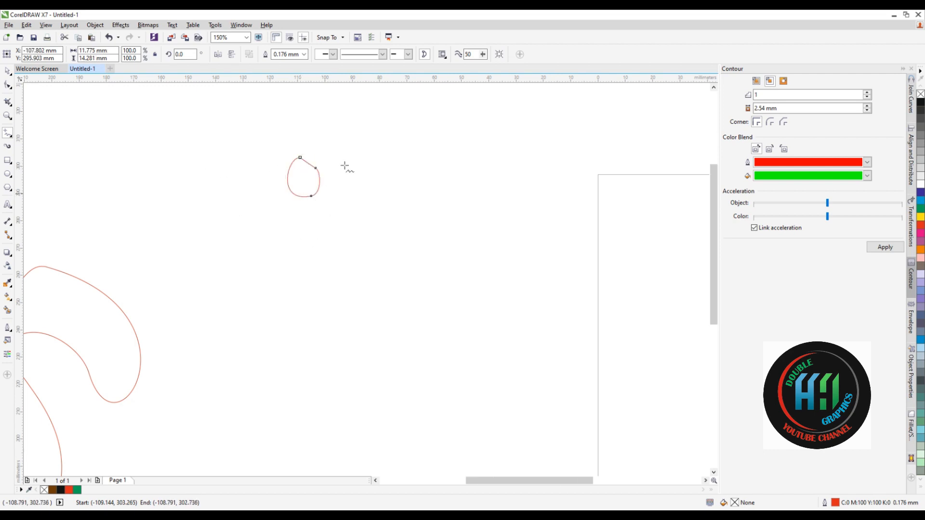
Draw a nearly horizontal line about 72 mm long beside the tool-name list with the 2-Point Line tool.
scroll(345, 165, "down", 4)
scroll(335, 193, "down", 2)
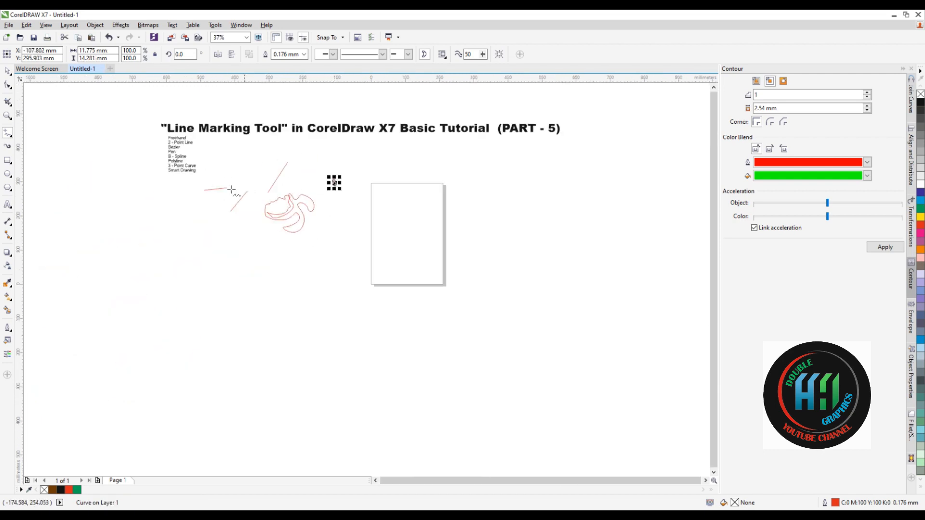
scroll(192, 144, "up", 4)
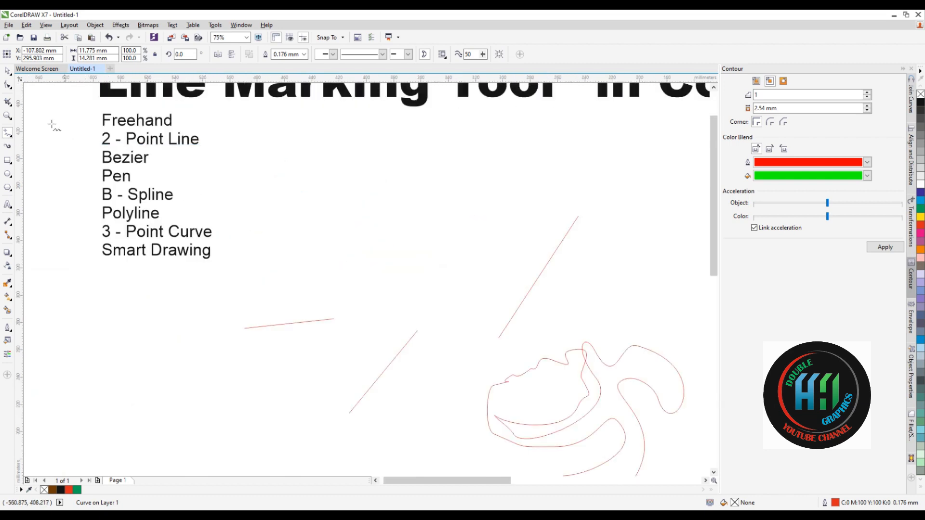
left_click(12, 139)
left_click(38, 142)
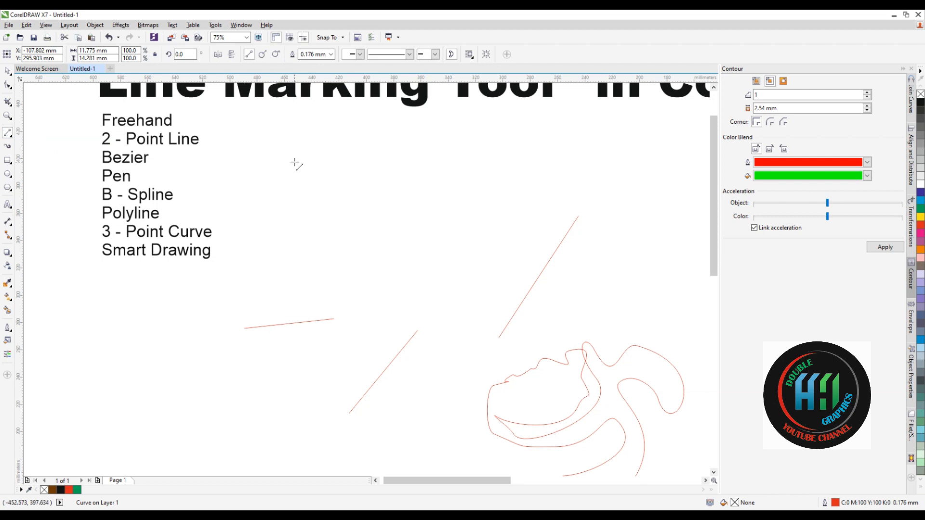
key("Escape")
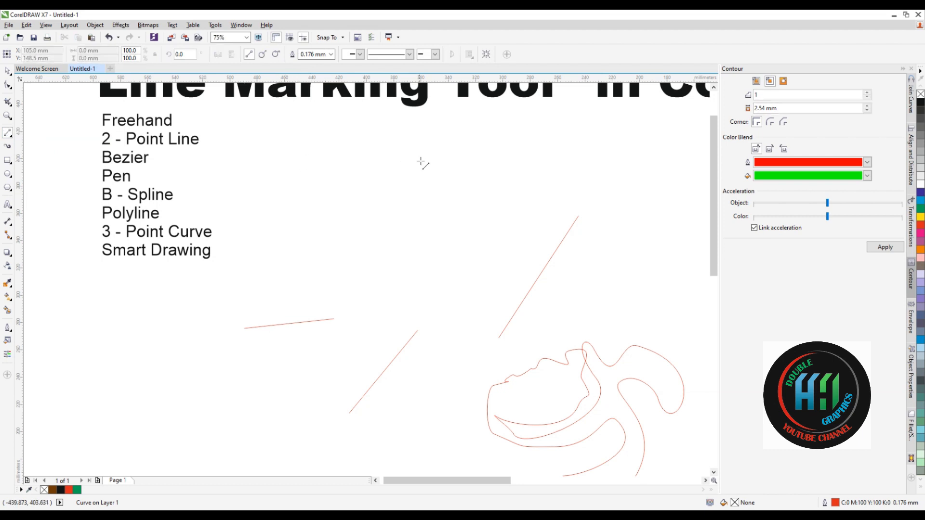
left_click_drag(320, 154, 426, 154)
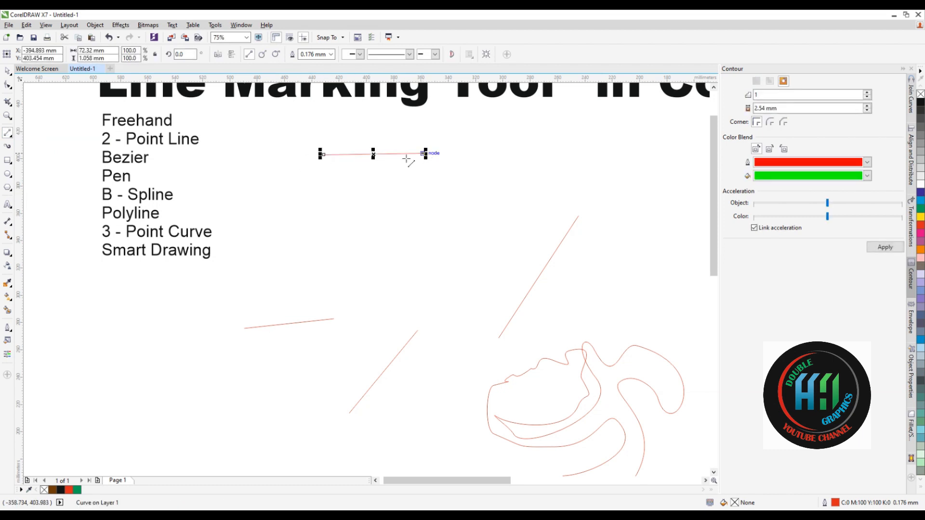
Add a second nearly horizontal 2-Point Line about 121 mm long, in line with the first after a small gap.
scroll(329, 185, "down", 2)
scroll(372, 148, "up", 2)
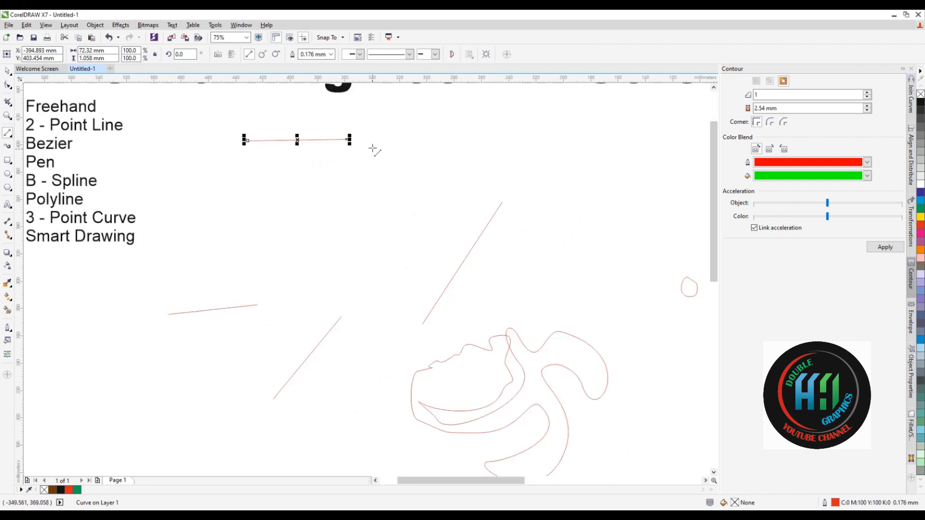
mouse_move(374, 142)
left_mouse_down()
mouse_move(375, 248)
mouse_move(366, 257)
mouse_move(452, 236)
mouse_move(543, 140)
left_mouse_up()
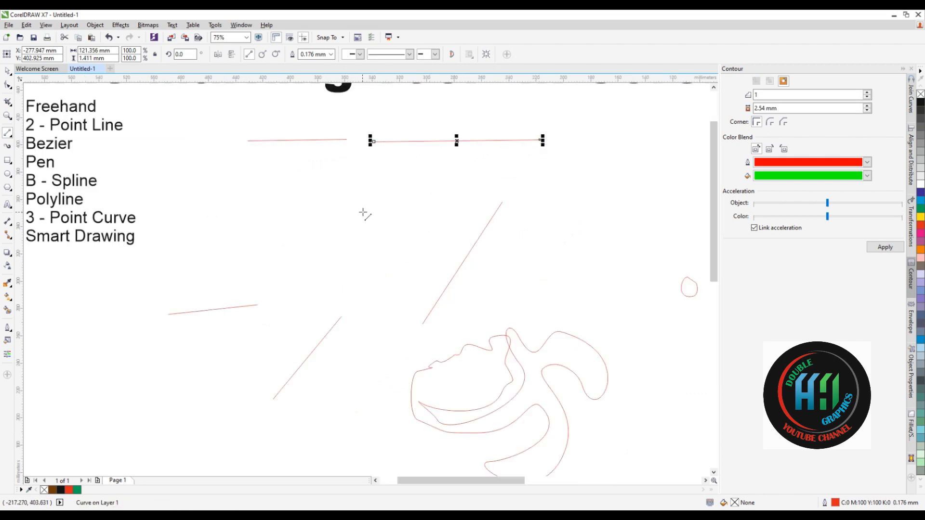
Draw a long, slightly sloping 2-Point Line below the freehand shapes and a diagonal one about 107 mm wide and 100 mm high beneath it.
scroll(287, 157, "down", 1)
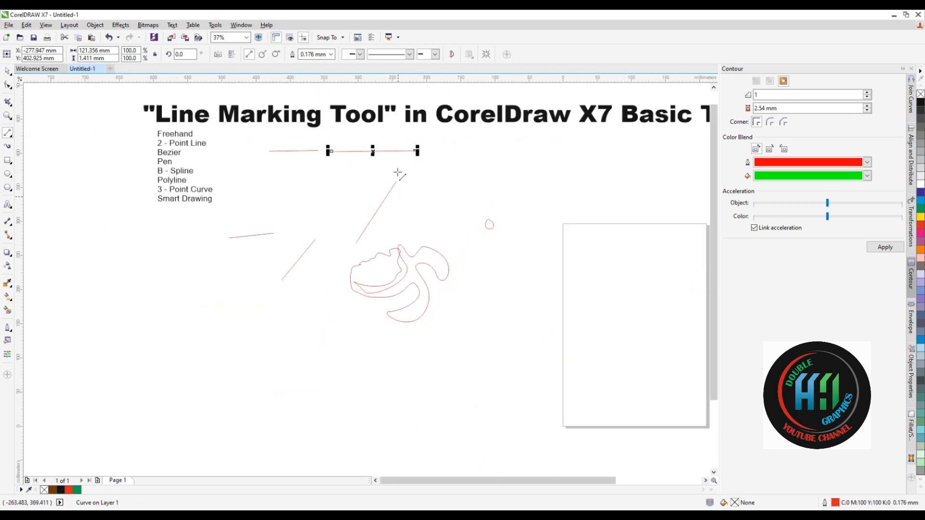
scroll(397, 172, "down", 2)
scroll(417, 237, "up", 1)
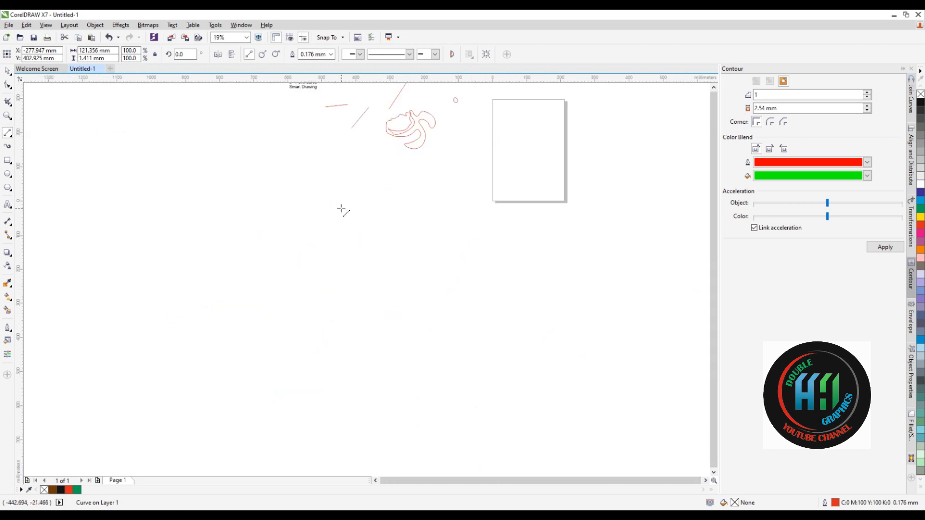
scroll(346, 175, "up", 1)
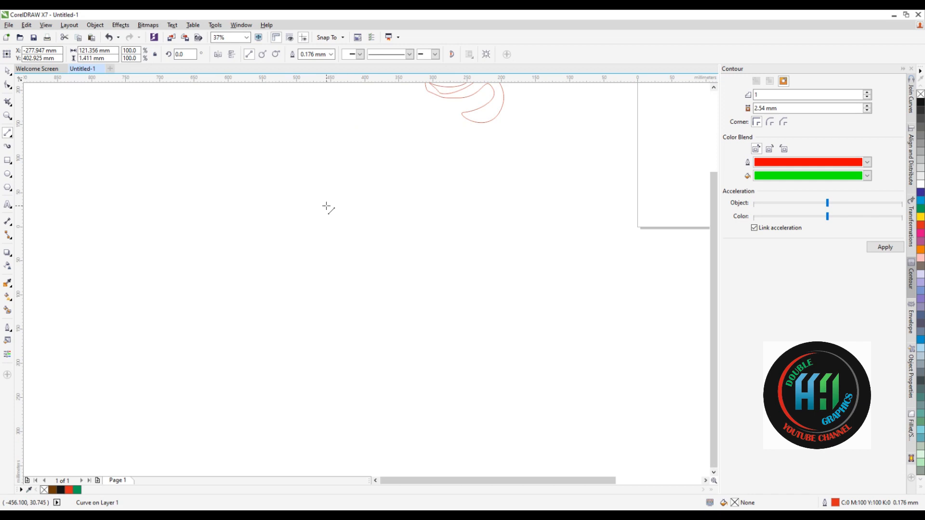
left_click_drag(326, 206, 571, 221)
mouse_move(388, 240)
left_mouse_down()
mouse_move(440, 279)
mouse_move(520, 268)
mouse_move(406, 310)
mouse_move(267, 298)
mouse_move(315, 312)
left_mouse_up()
Draw a slightly sloping 2-Point Line about 118 mm wide beside the diagonal, below the long line.
scroll(361, 236, "down", 2)
scroll(427, 142, "up", 2)
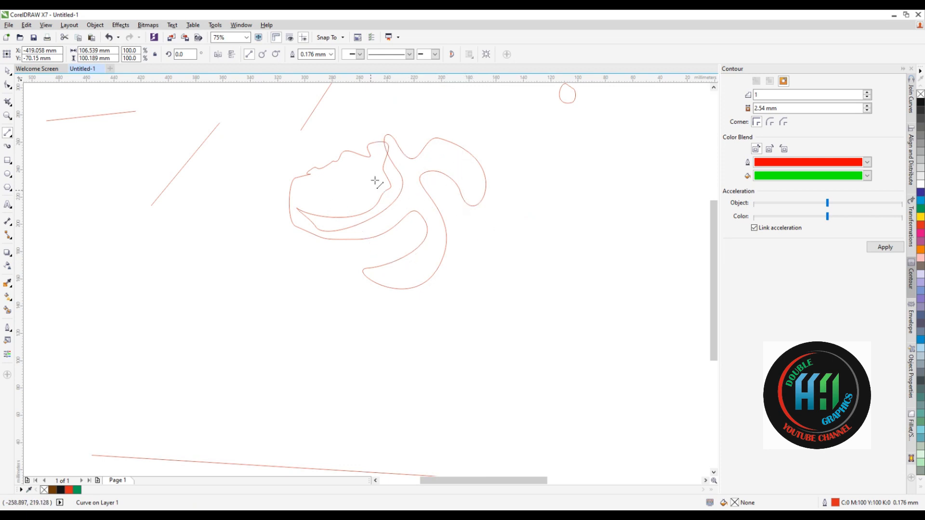
scroll(375, 179, "down", 4)
scroll(324, 254, "up", 2)
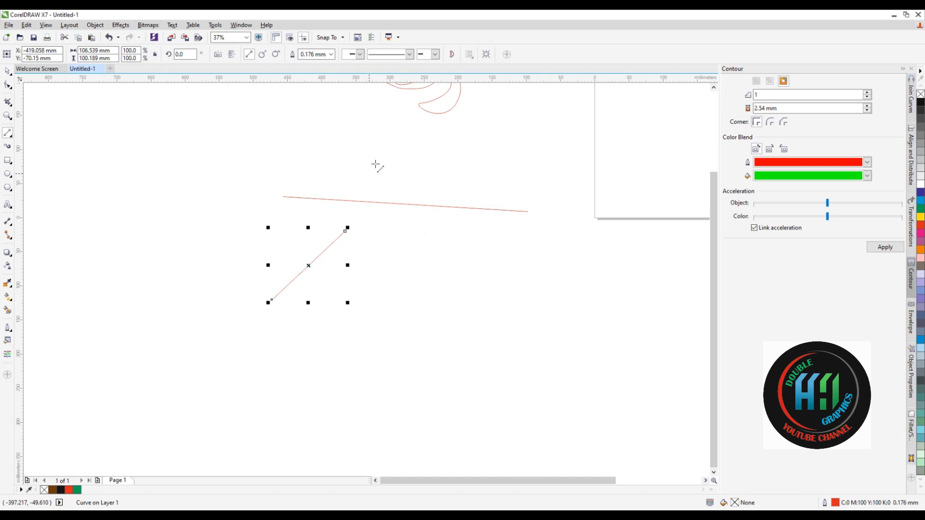
scroll(337, 259, "up", 2)
scroll(302, 188, "down", 2)
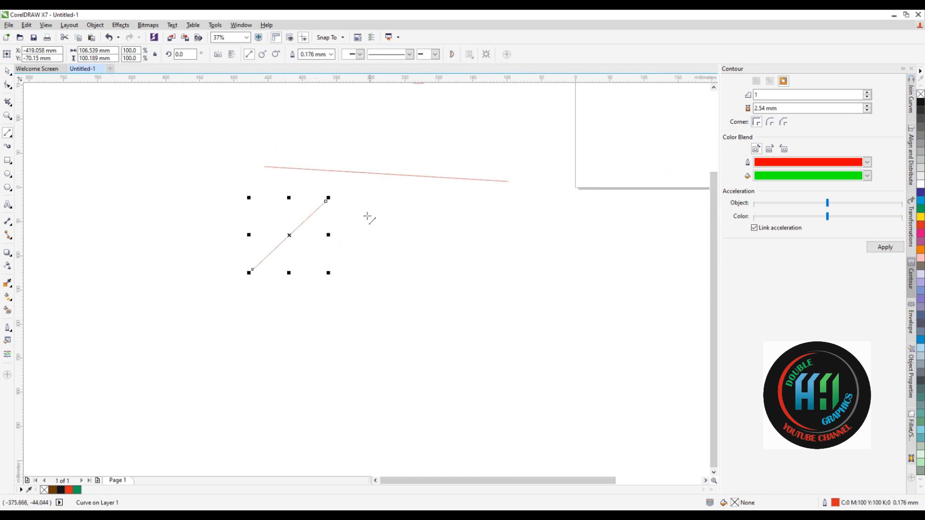
scroll(327, 220, "up", 2)
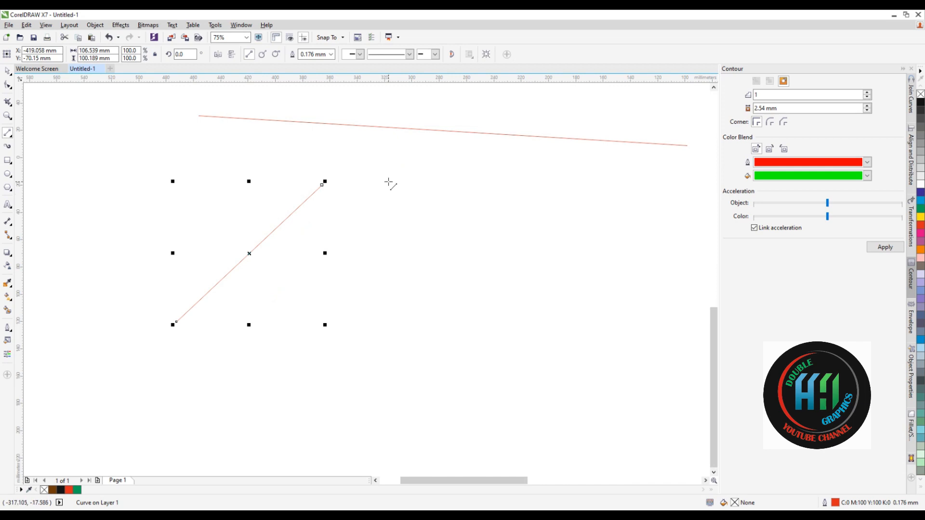
left_click_drag(396, 196, 549, 194)
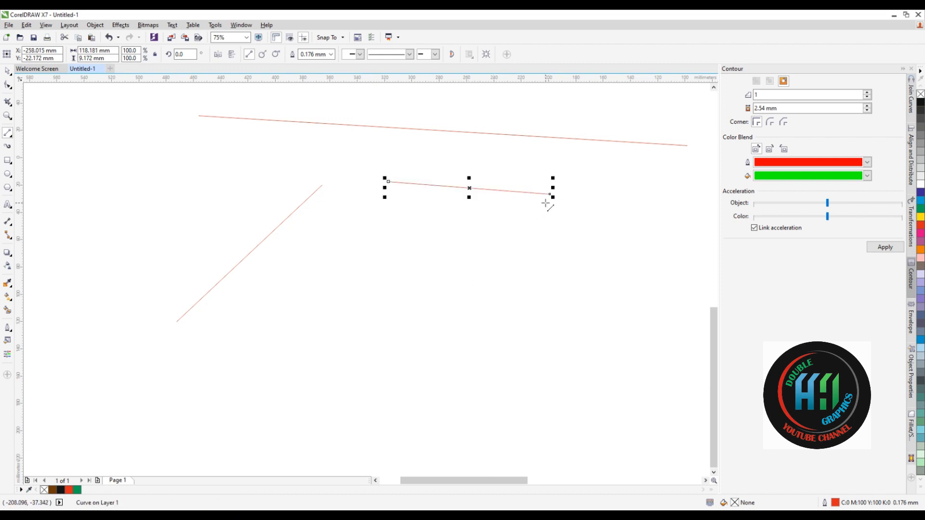
scroll(551, 192, "up", 4)
scroll(551, 191, "down", 2)
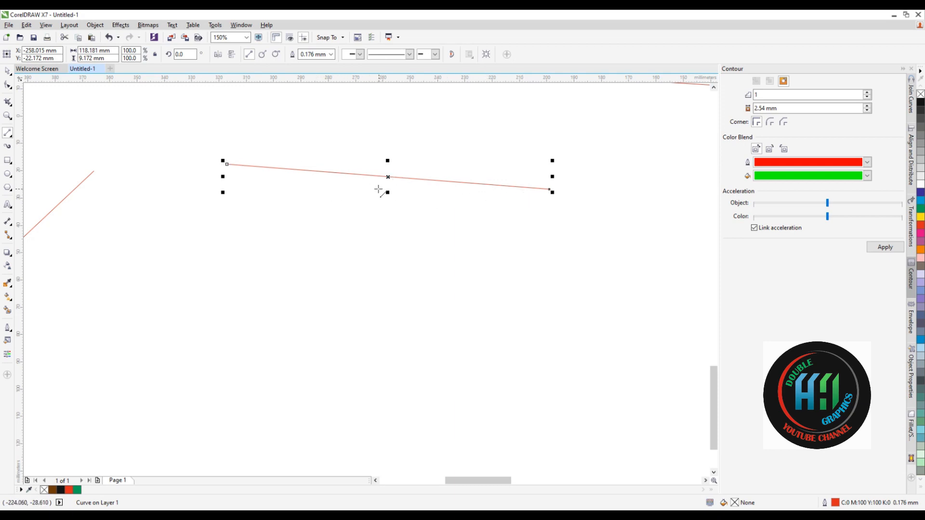
scroll(486, 182, "down", 3)
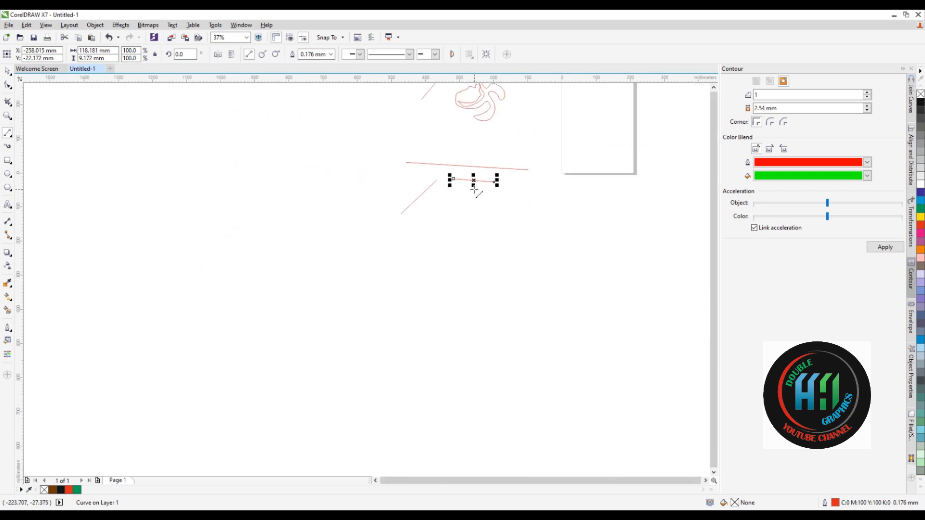
scroll(474, 188, "up", 1)
scroll(433, 220, "down", 1)
Start a Bezier curve in the empty area below the tool-name list with one deeply bowed segment ending in a corner node.
scroll(432, 219, "down", 3)
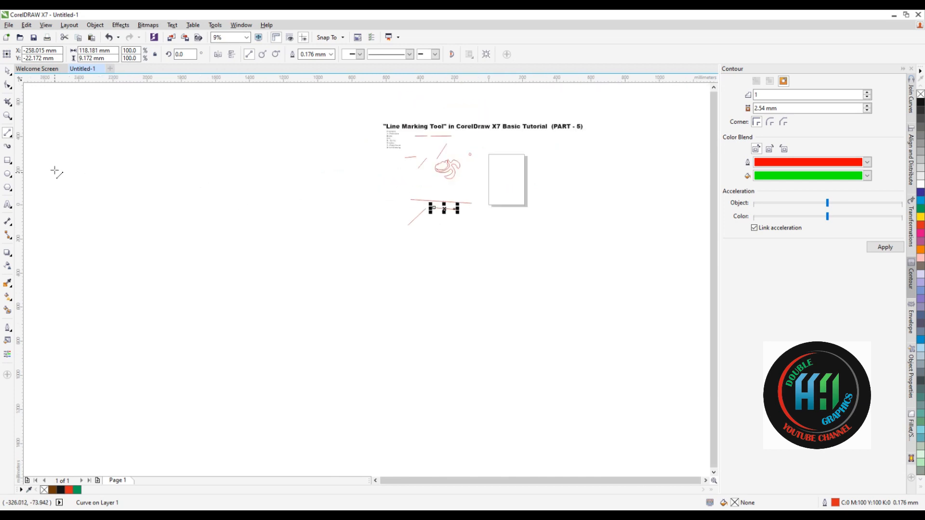
scroll(217, 225, "down", 1)
scroll(332, 171, "up", 2)
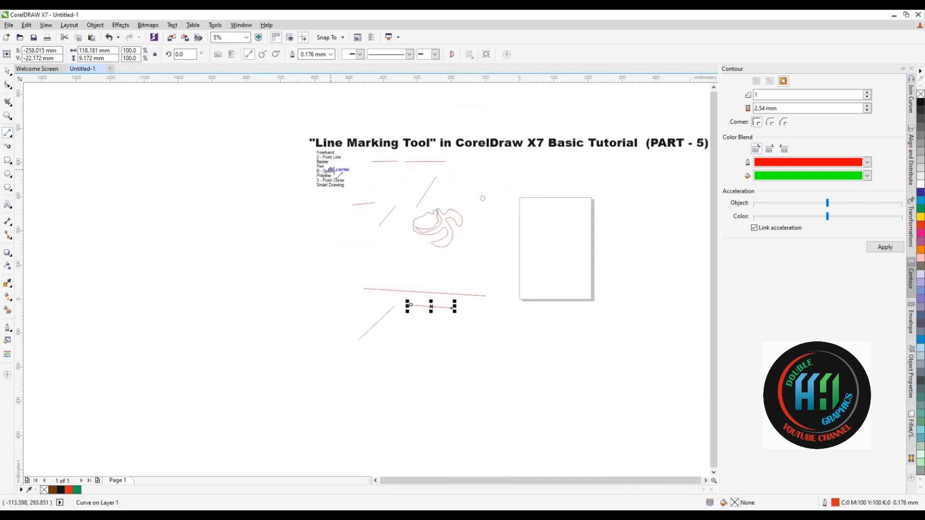
scroll(332, 171, "up", 4)
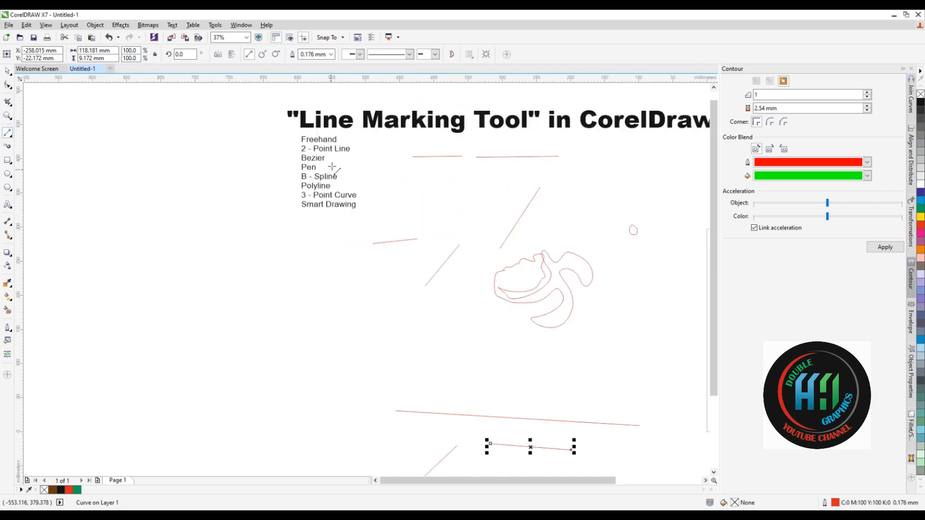
left_click(12, 140)
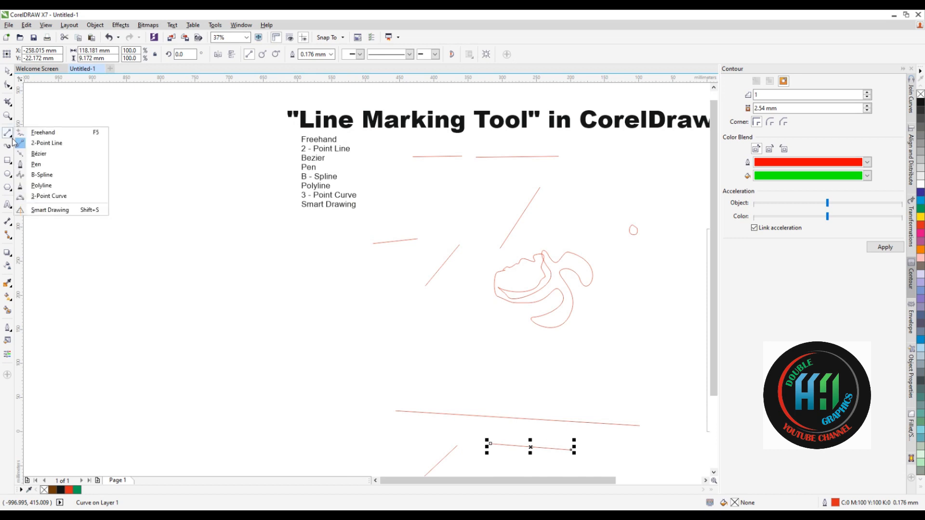
left_click(31, 154)
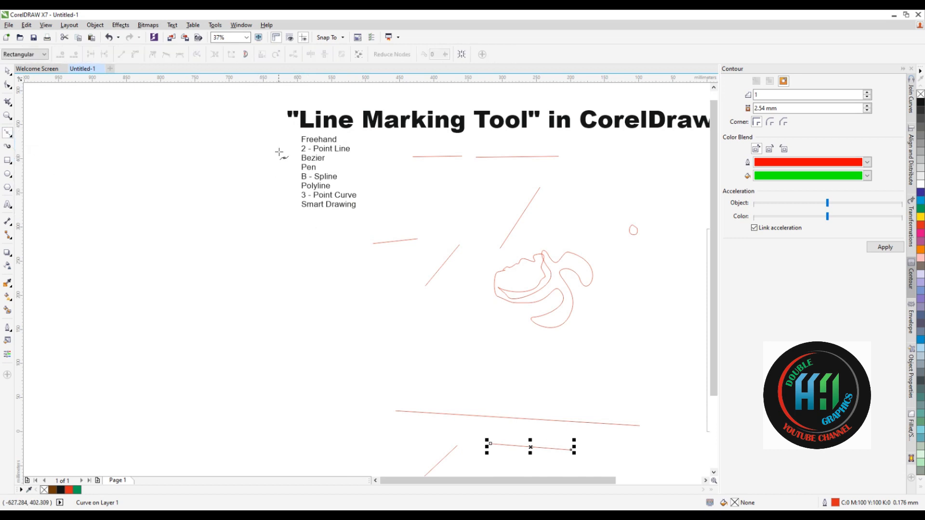
scroll(295, 214, "down", 1)
scroll(308, 222, "up", 1)
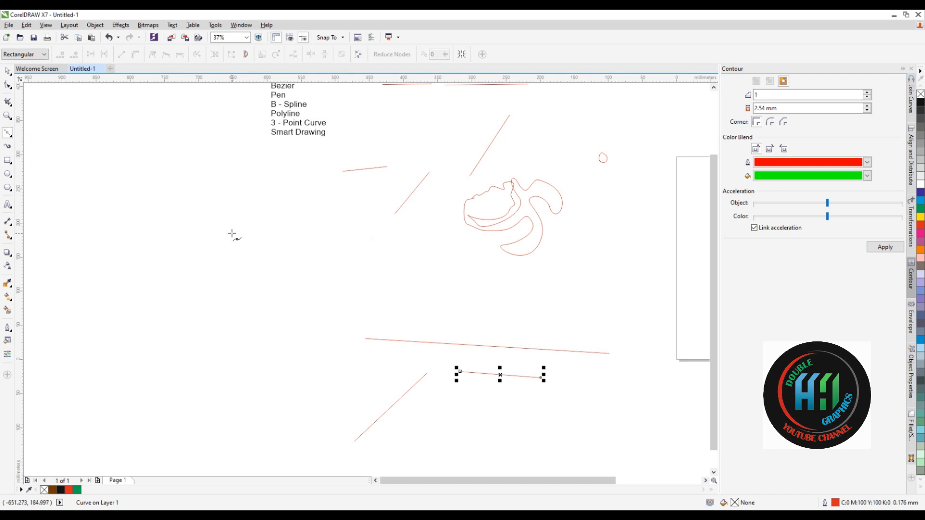
scroll(237, 215, "up", 2)
left_click_drag(239, 216, 295, 236)
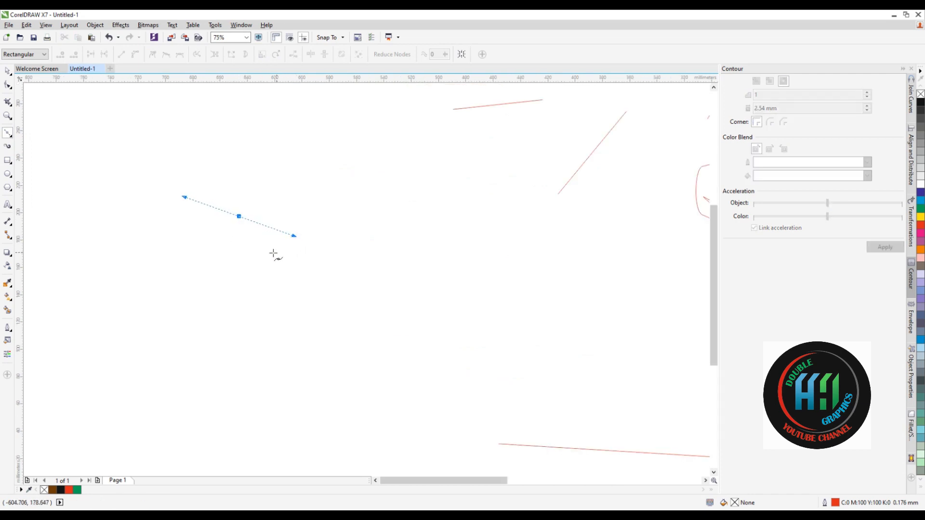
left_click(288, 185)
scroll(276, 203, "up", 2)
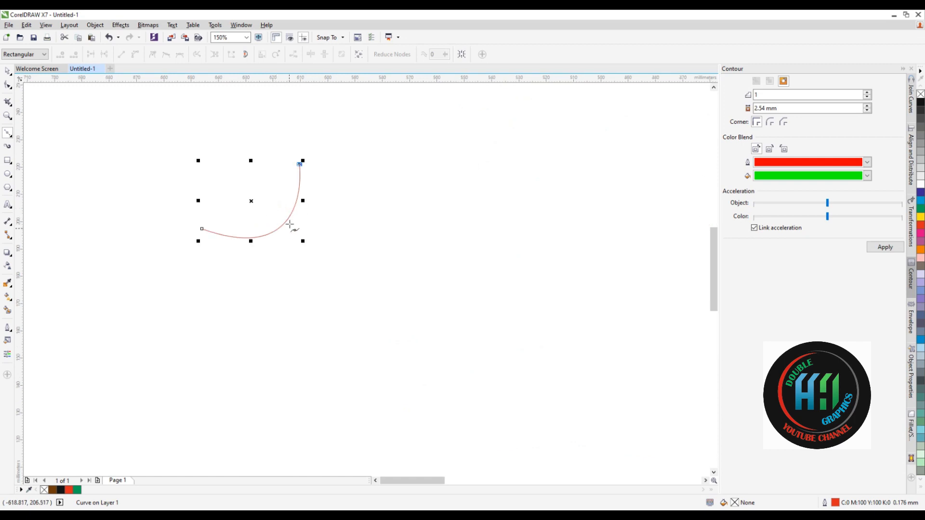
Extend the Bezier curve with two nearly horizontal straight segments and a large rounded segment that turns back downward.
left_click(375, 172)
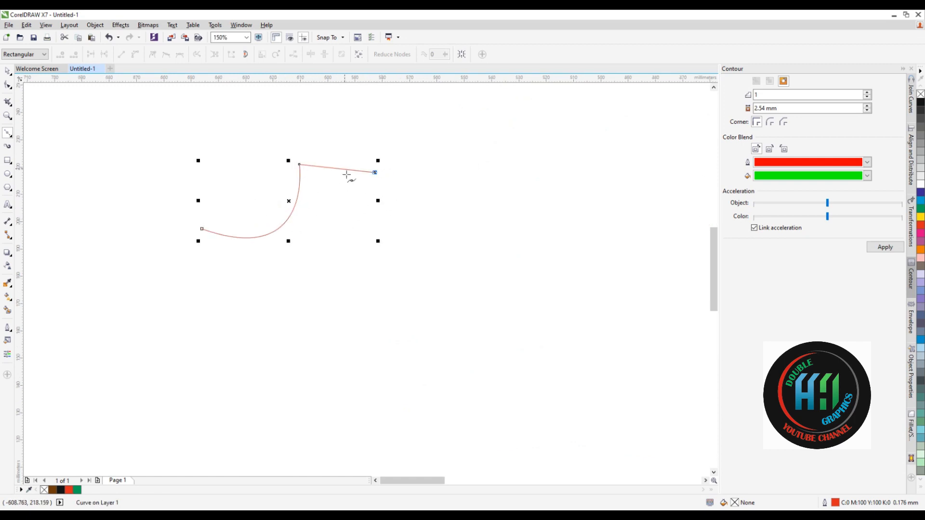
left_click(463, 166)
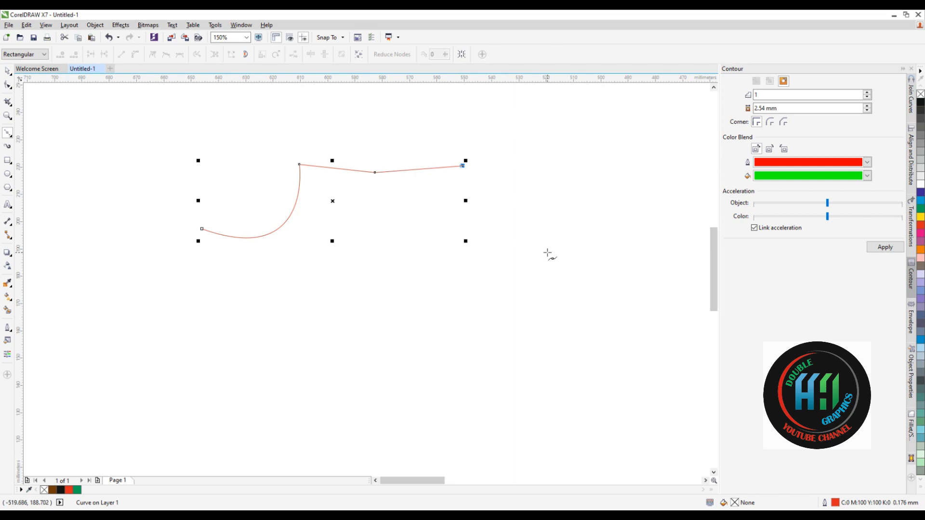
left_click(547, 252)
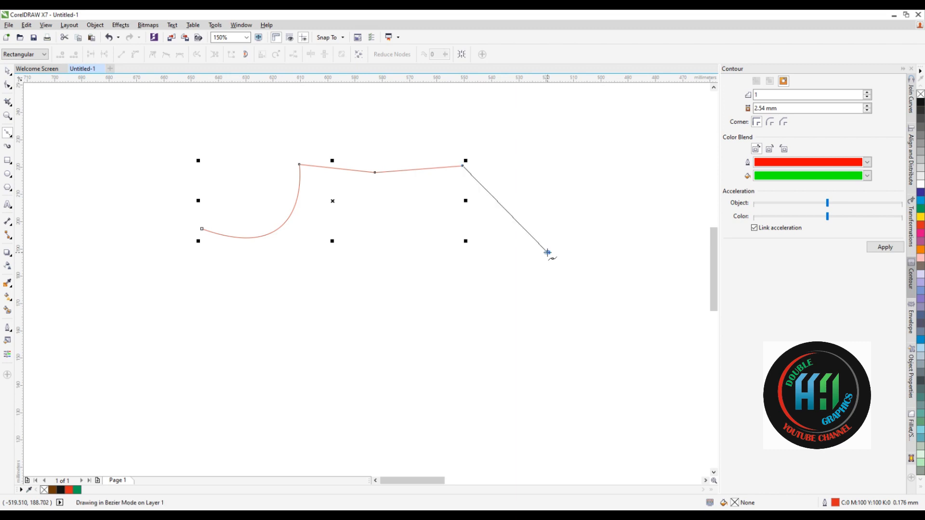
left_click_drag(547, 252, 488, 394)
key("space")
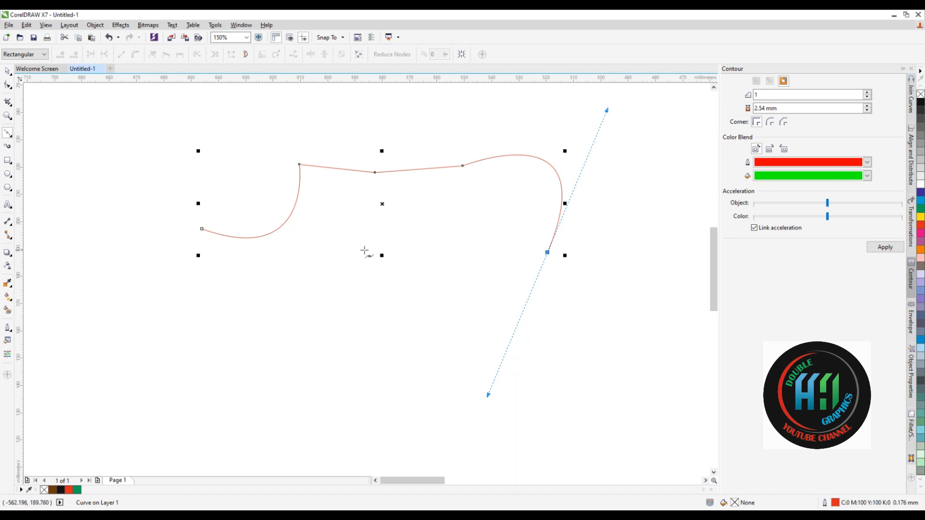
Continue the Bezier curve along the underside and close it at the start node, forming a shape about 132 mm wide and 62 mm high.
left_click(429, 279)
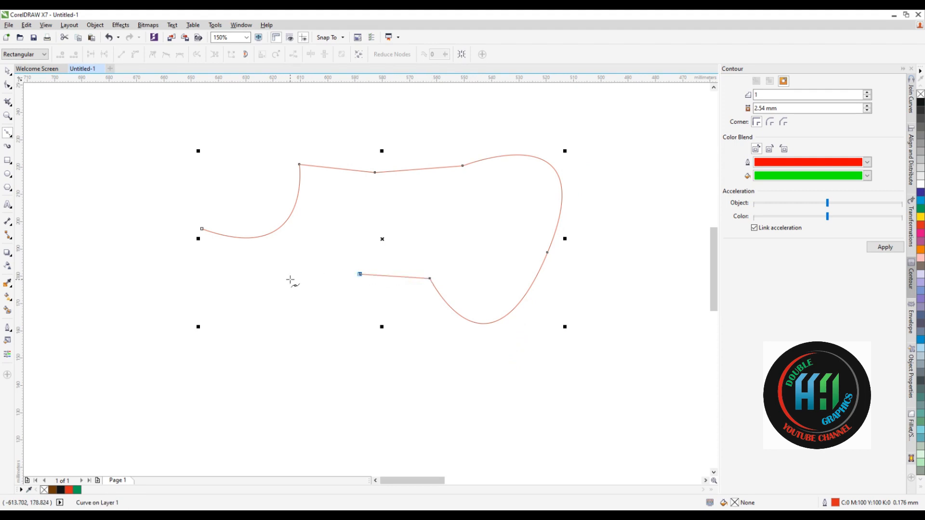
left_click_drag(290, 280, 277, 346)
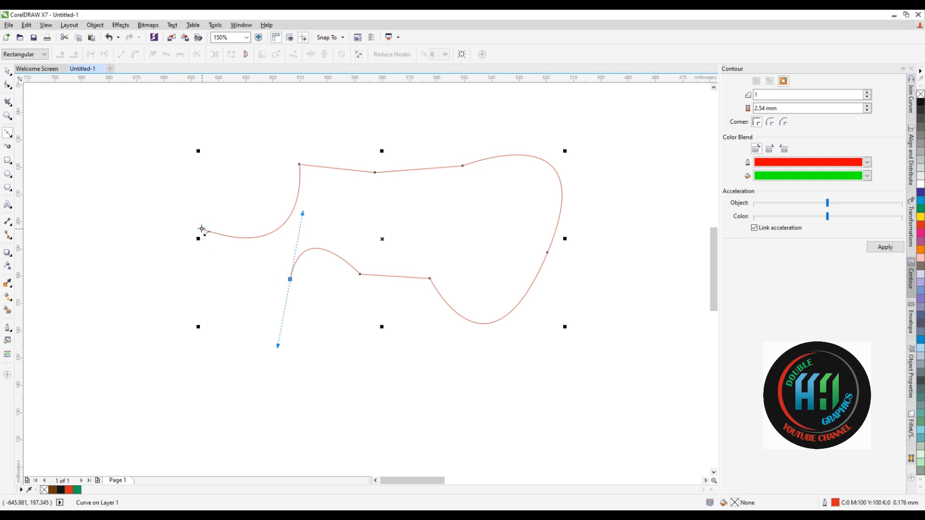
left_click(201, 228)
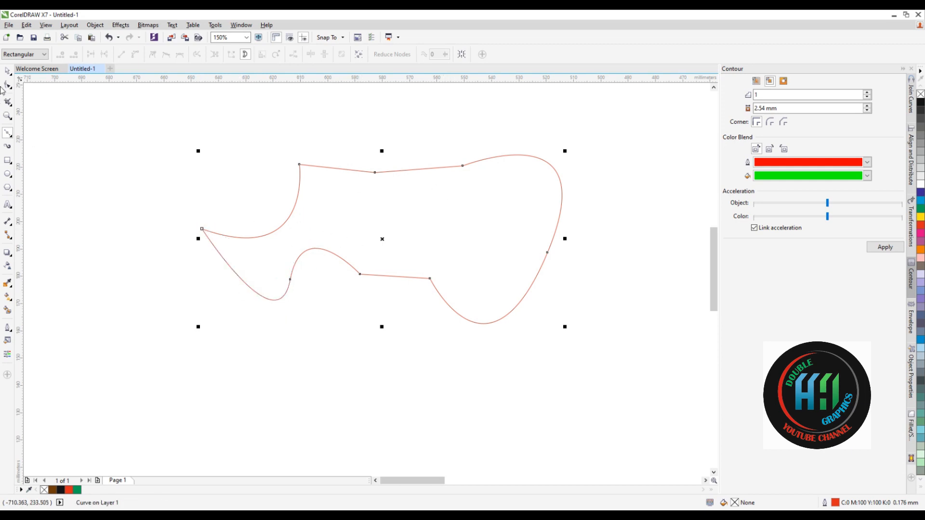
Fill the closed Bezier shape with cyan as a test and undo the fill.
left_click(7, 70)
scroll(374, 207, "down", 2)
mouse_move(383, 218)
left_mouse_down()
mouse_move(346, 222)
mouse_move(284, 157)
mouse_move(379, 200)
left_mouse_up()
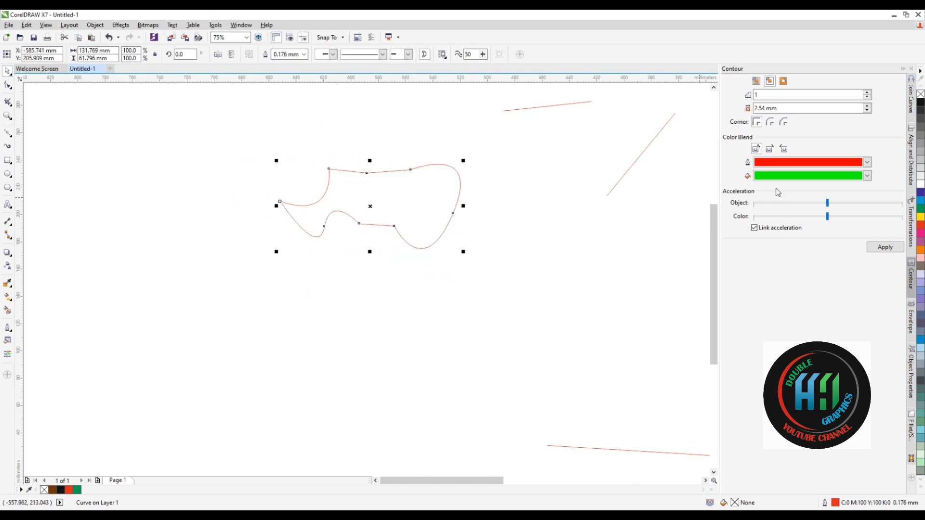
left_click(920, 201)
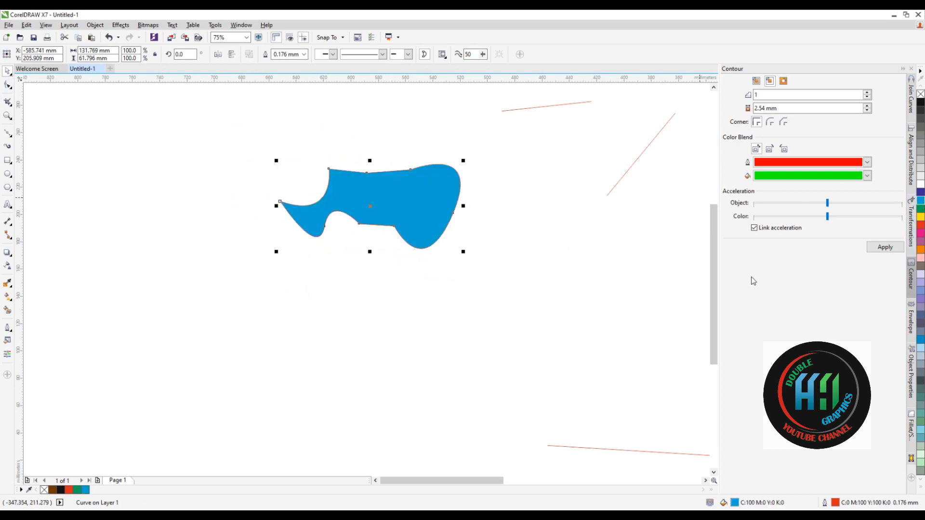
key("ctrl+z")
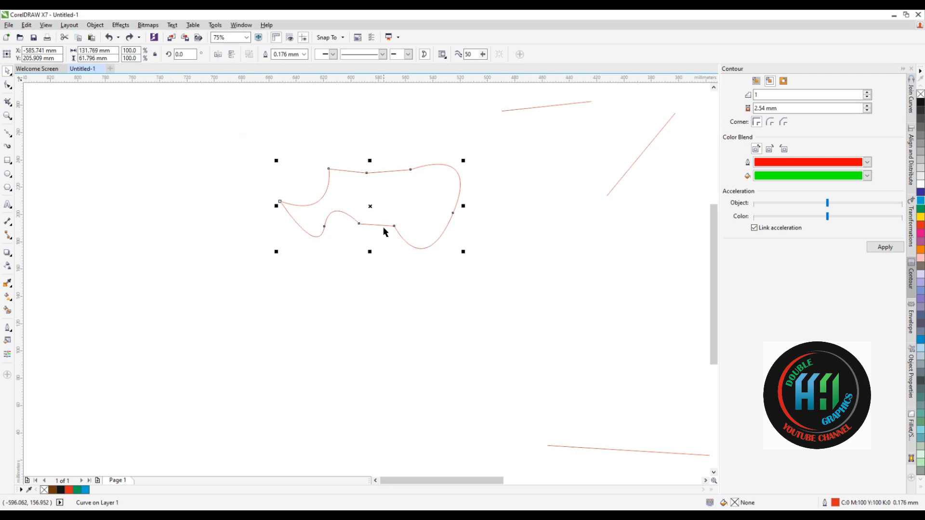
Move the closed Bezier shape next to the freehand shapes, above the long sloping line.
scroll(385, 232, "down", 3)
scroll(375, 214, "up", 3)
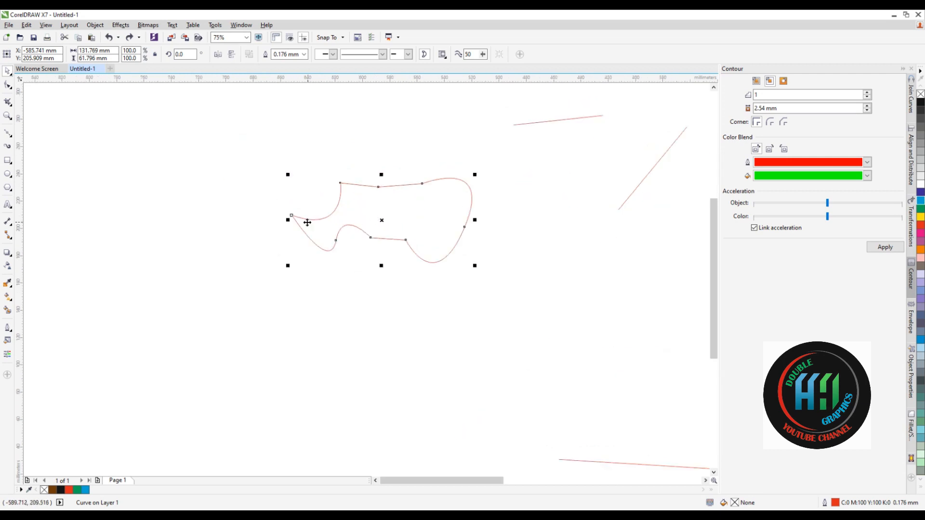
scroll(268, 222, "down", 3)
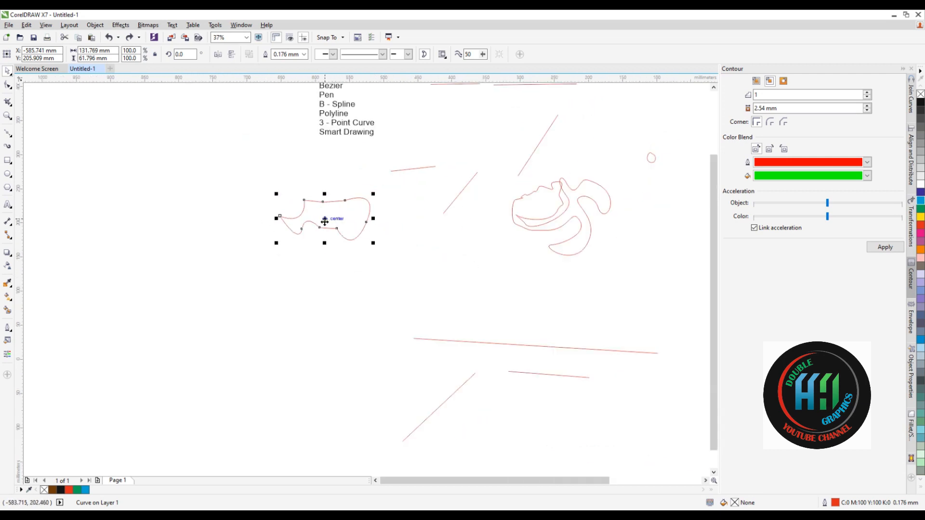
scroll(323, 220, "up", 3)
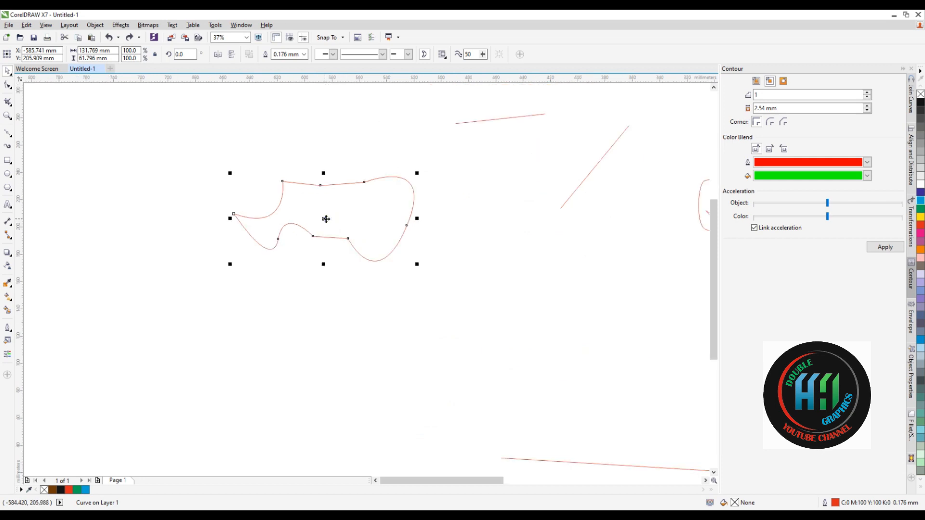
scroll(308, 215, "down", 3)
scroll(292, 243, "down", 2)
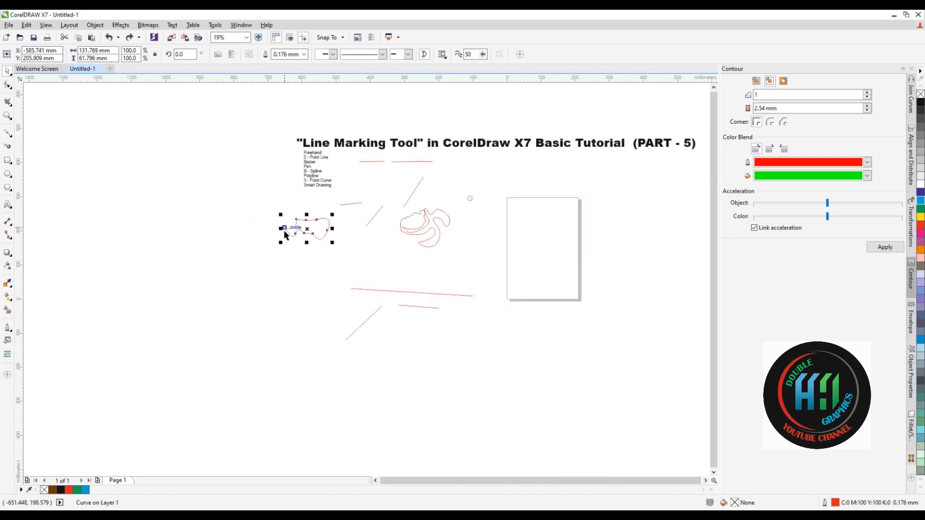
scroll(348, 235, "up", 2)
left_click_drag(289, 232, 419, 262)
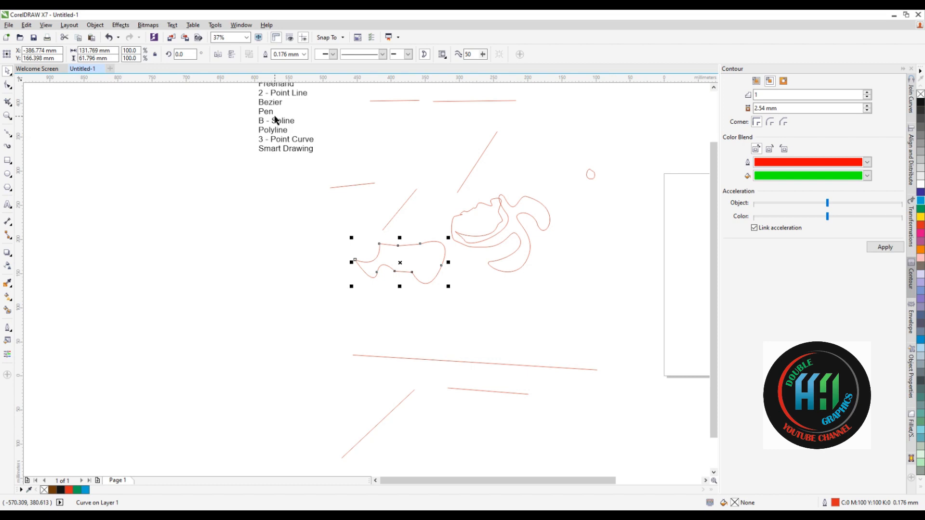
Start a Pen path below the tool-name list with a straight diagonal segment and a slightly curved one running downward.
scroll(278, 106, "up", 2)
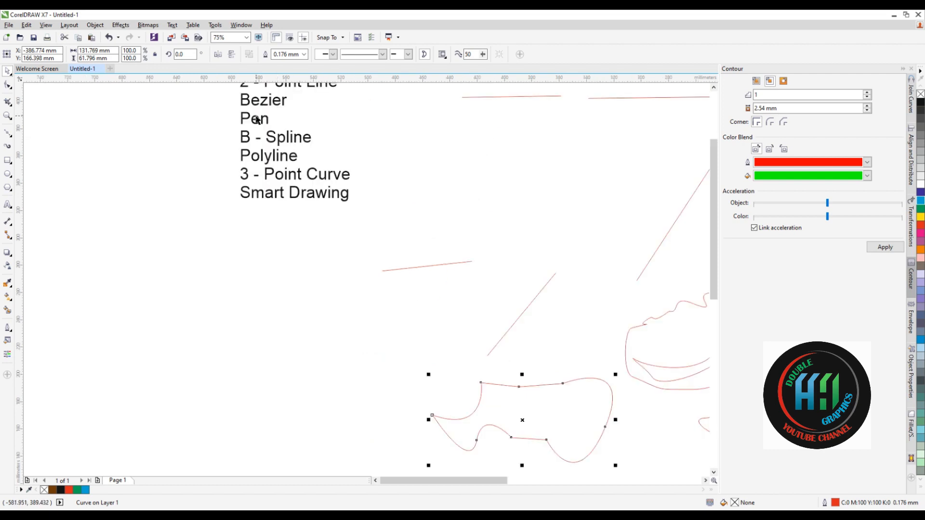
left_click(10, 138)
left_click(10, 138)
left_click(39, 153)
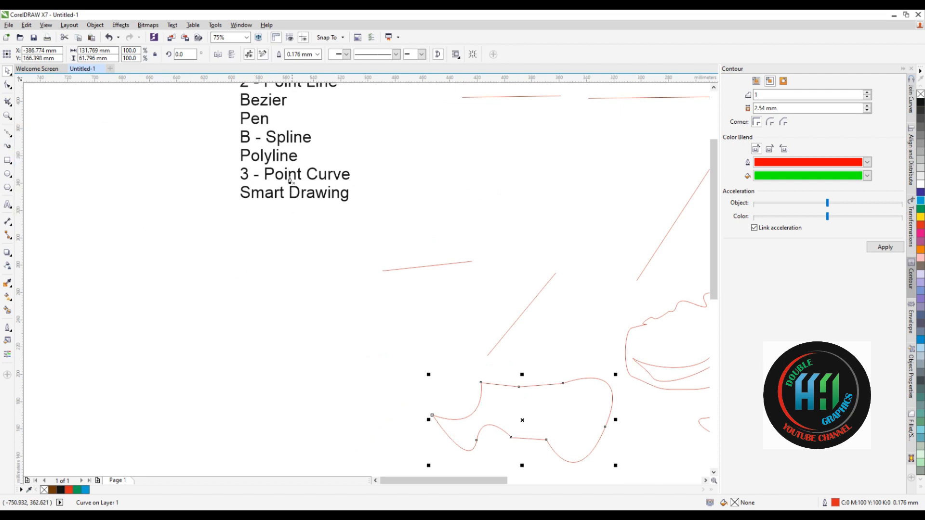
scroll(276, 222, "down", 2)
left_click(268, 206)
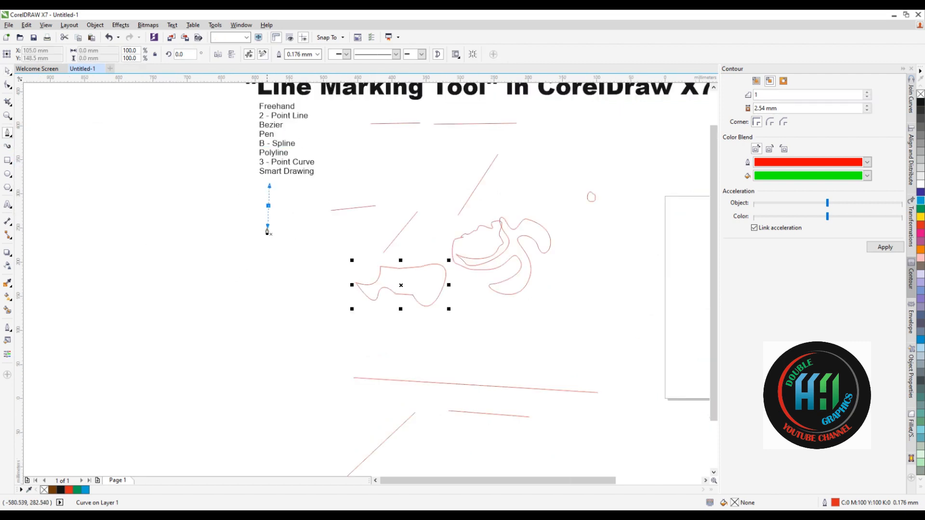
left_click(233, 245)
left_click_drag(242, 288, 254, 310)
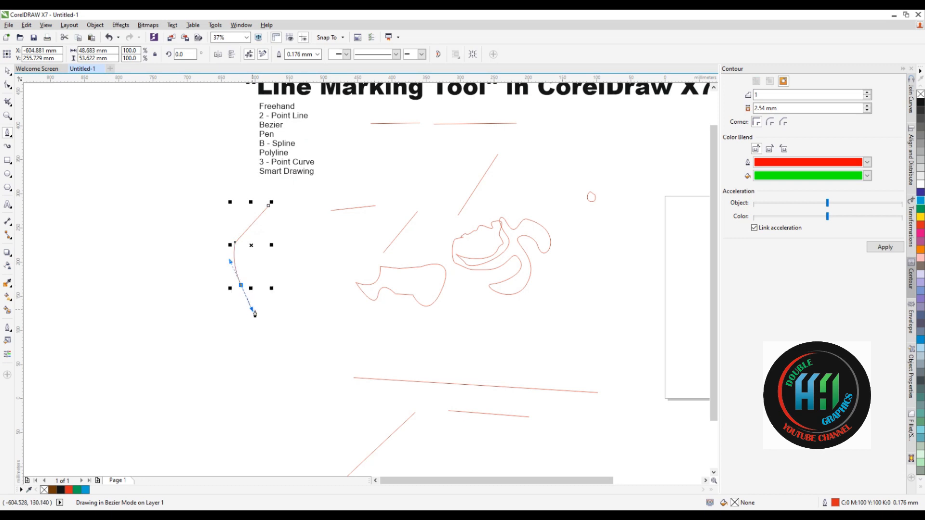
Extend the Pen path with a curved segment and five straight ones that run around the underside and back up the far side.
left_click(278, 315)
left_click(311, 322)
left_click(294, 353)
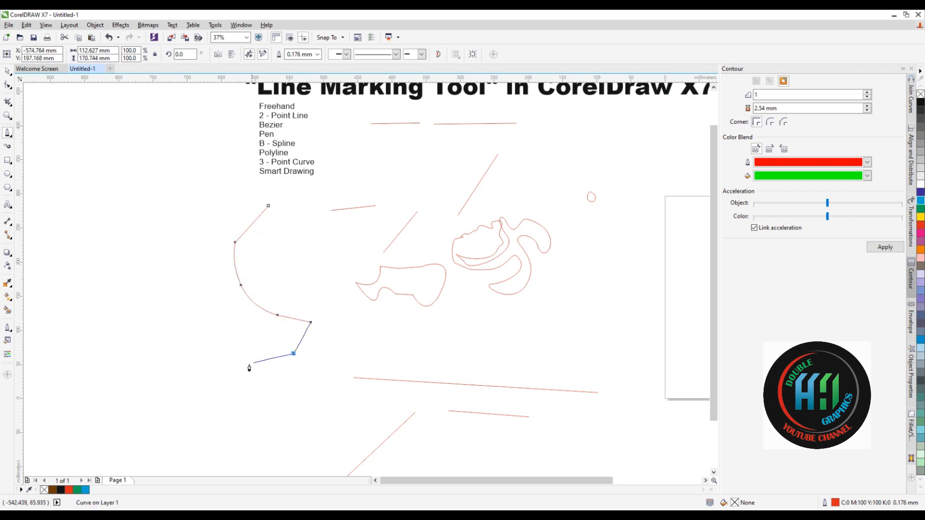
left_click(217, 371)
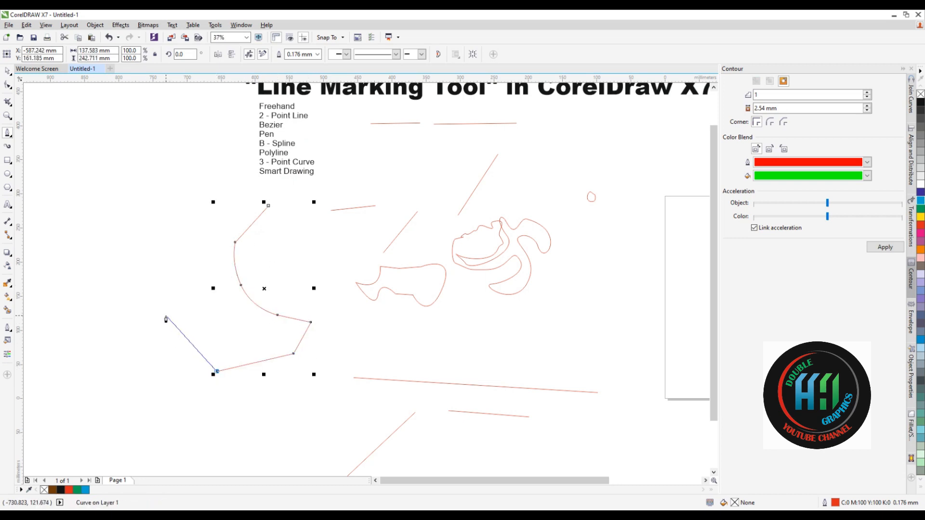
left_click(165, 316)
left_click(147, 247)
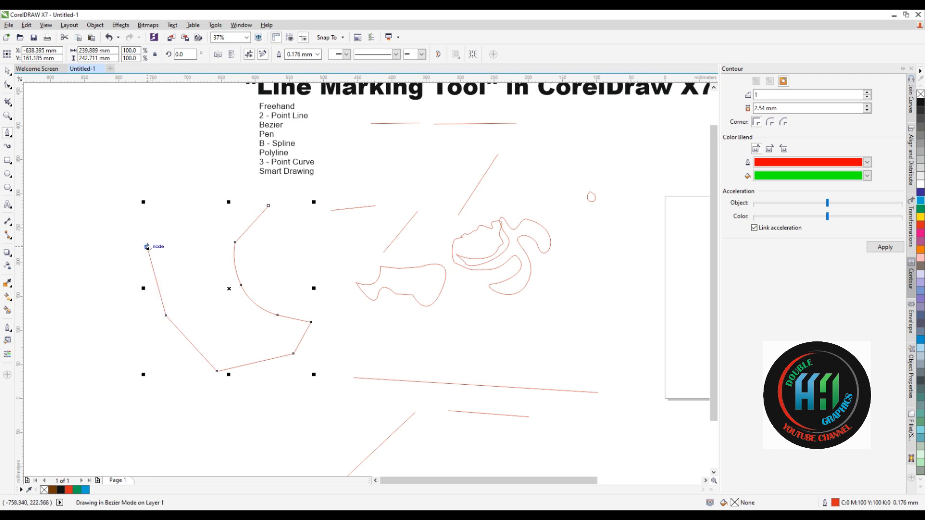
Add four straight segments to the Pen path, forming a pointed notch and a spike along its upper edge.
left_click(180, 217)
left_click(206, 237)
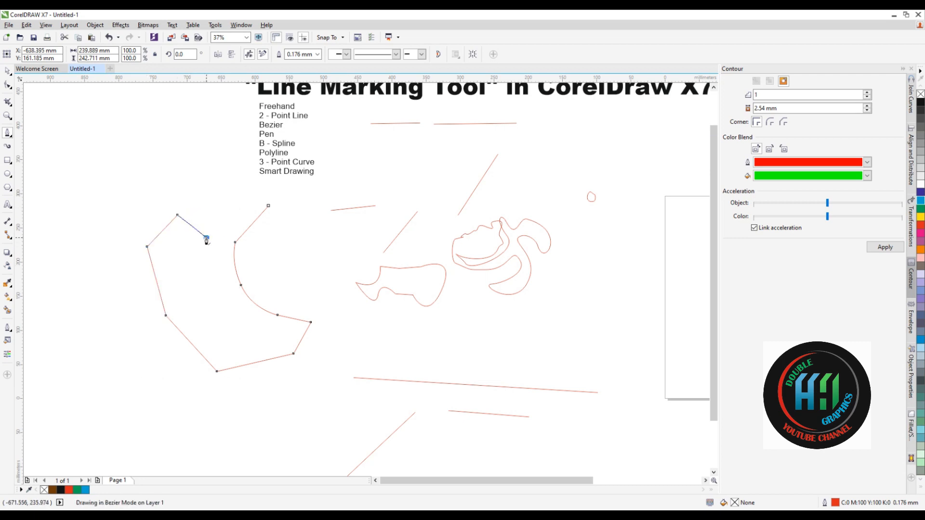
left_click(192, 165)
left_click(233, 173)
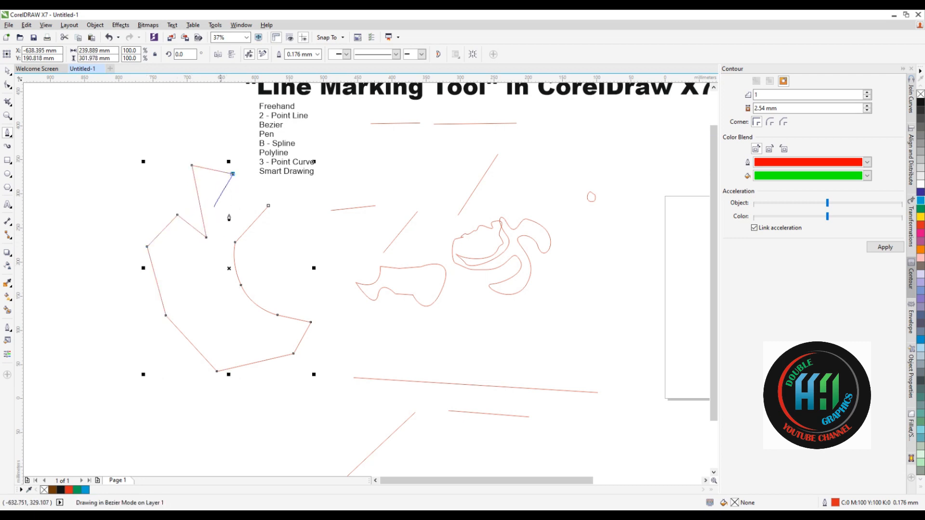
Add a rounded hollow to the Pen path and close it at the start node, about 240 mm wide and 302 mm high overall.
left_click_drag(222, 205, 263, 206)
scroll(264, 206, "up", 3)
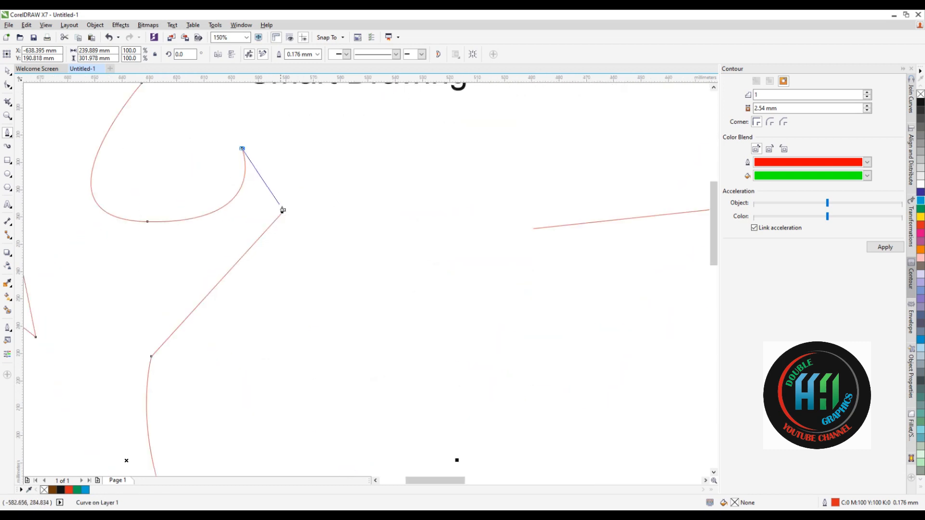
scroll(167, 213, "down", 3)
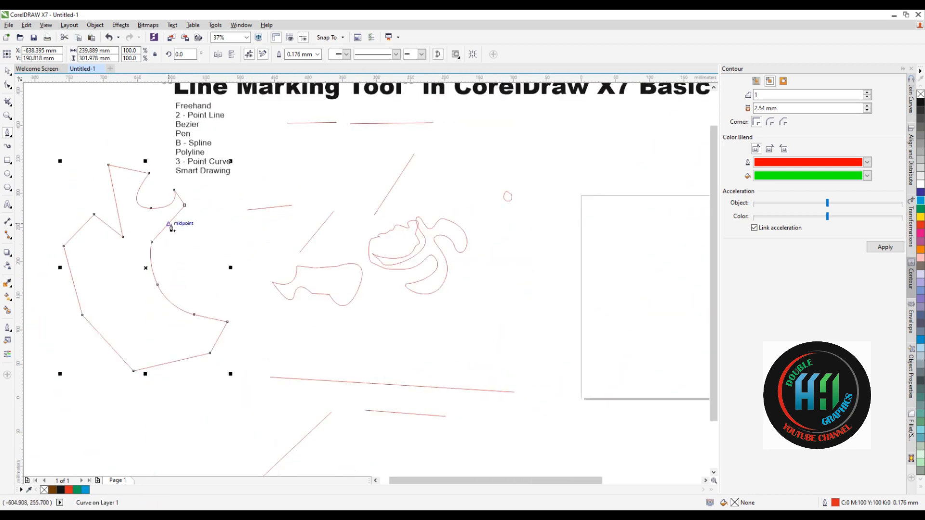
scroll(175, 236, "down", 3)
scroll(164, 245, "up", 2)
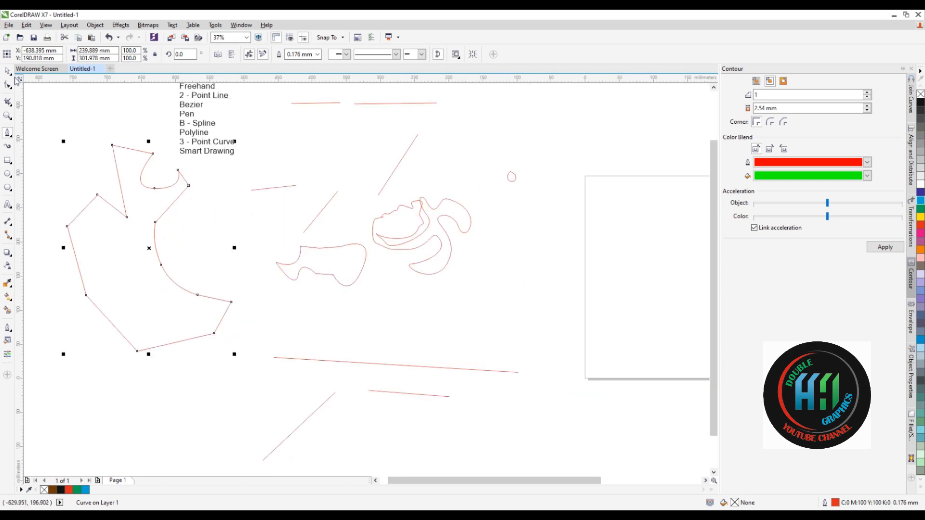
Move the closed Pen shape to the empty area directly below the page.
scroll(234, 231, "down", 2)
key("space")
left_click_drag(225, 240, 447, 375)
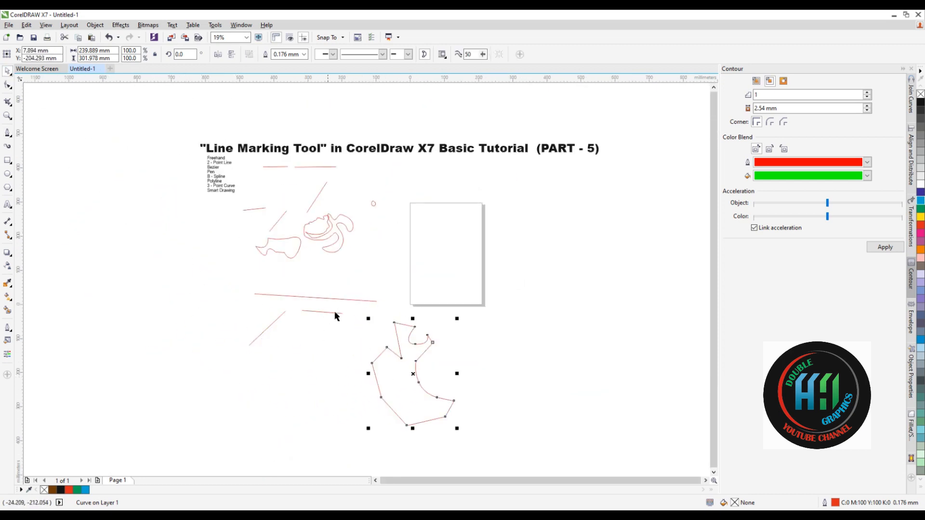
Draw a closed, rounded B-Spline shape below the tool-name list, about 145 mm wide and 108 mm high.
left_click(13, 138)
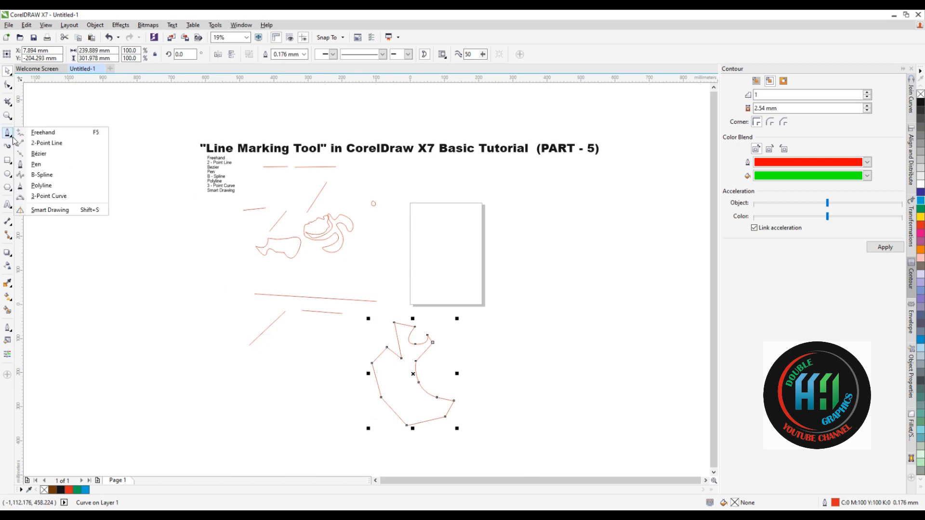
left_click(35, 177)
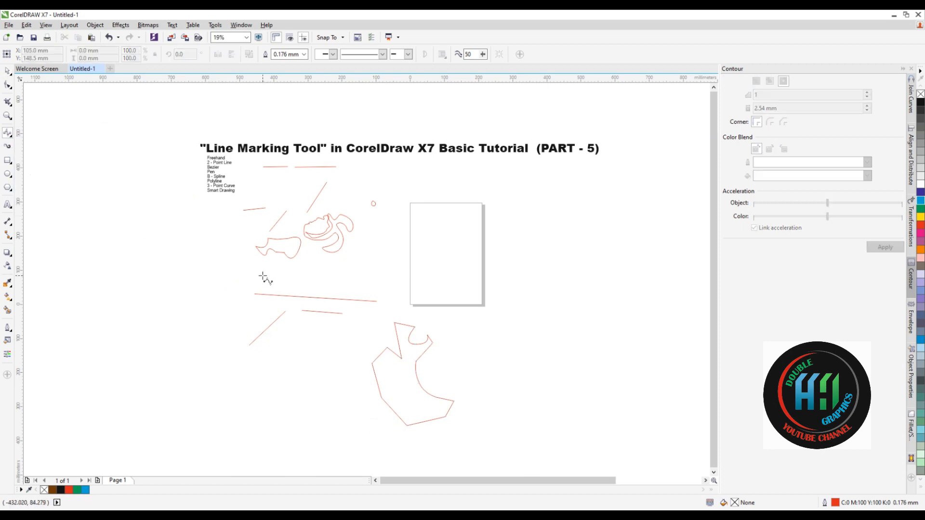
scroll(253, 258, "up", 2)
scroll(305, 206, "down", 2)
scroll(251, 200, "up", 2)
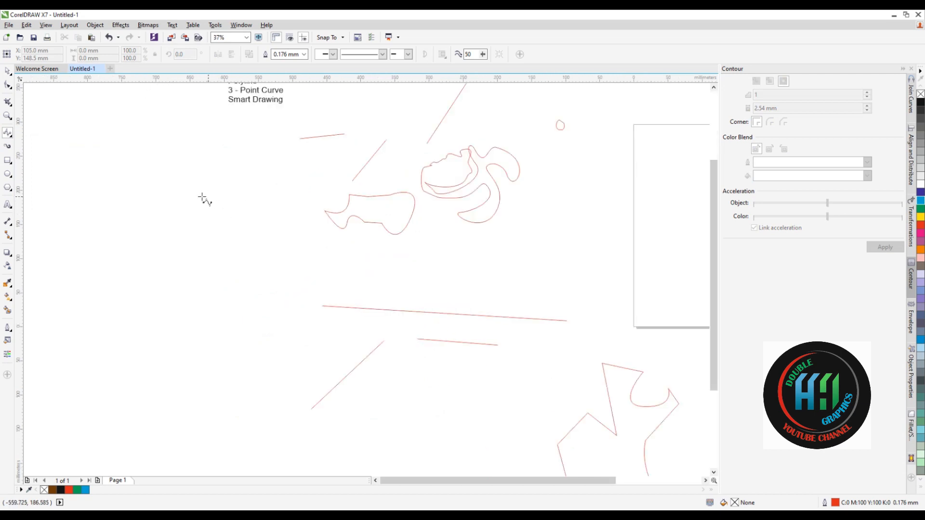
left_click(191, 196)
left_click(238, 207)
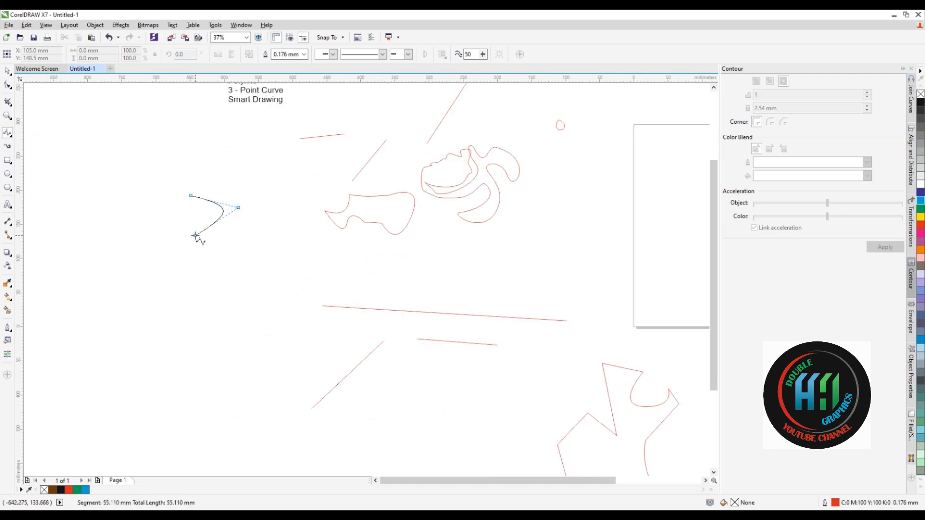
left_click(225, 259)
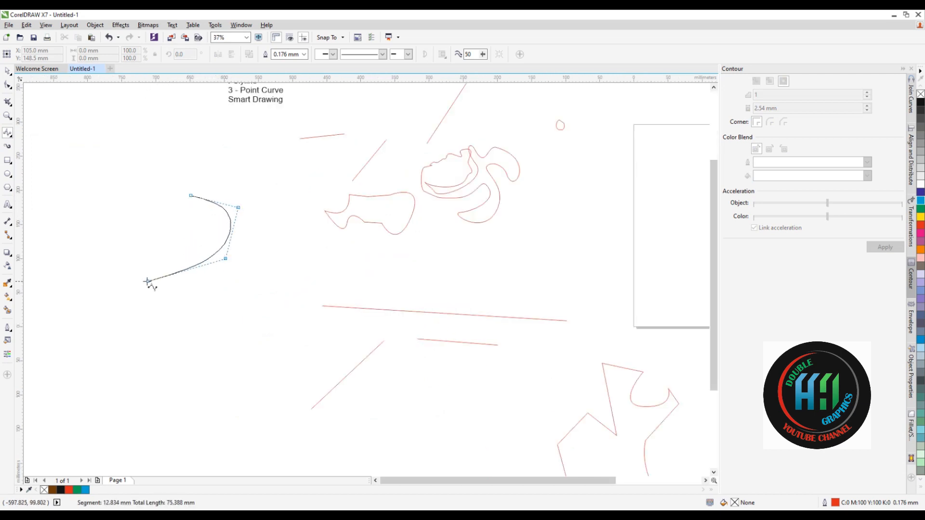
left_click(154, 274)
left_click(120, 223)
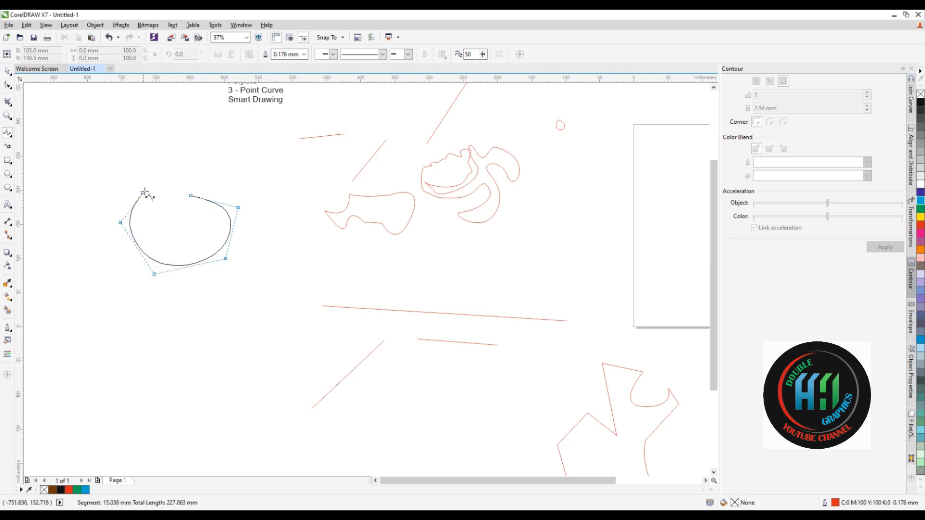
left_click(144, 185)
left_click(191, 195)
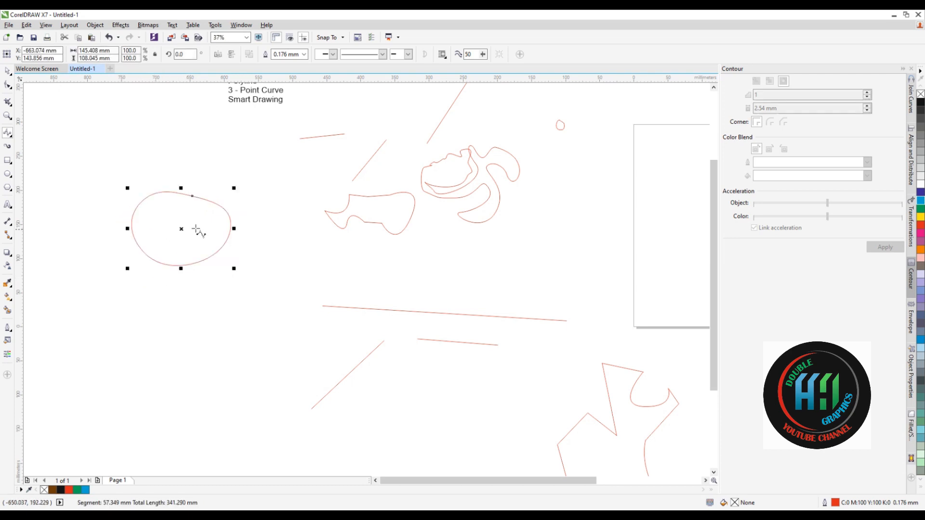
Start a second B-Spline below the rounded shape with an S-shaped run descending away from its start point.
scroll(188, 173, "down", 2)
scroll(178, 253, "up", 2)
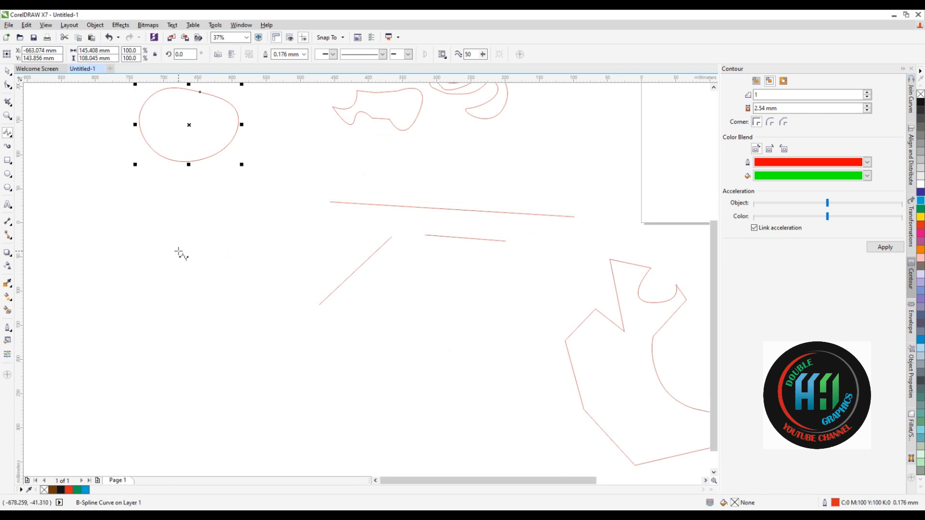
left_click(120, 209)
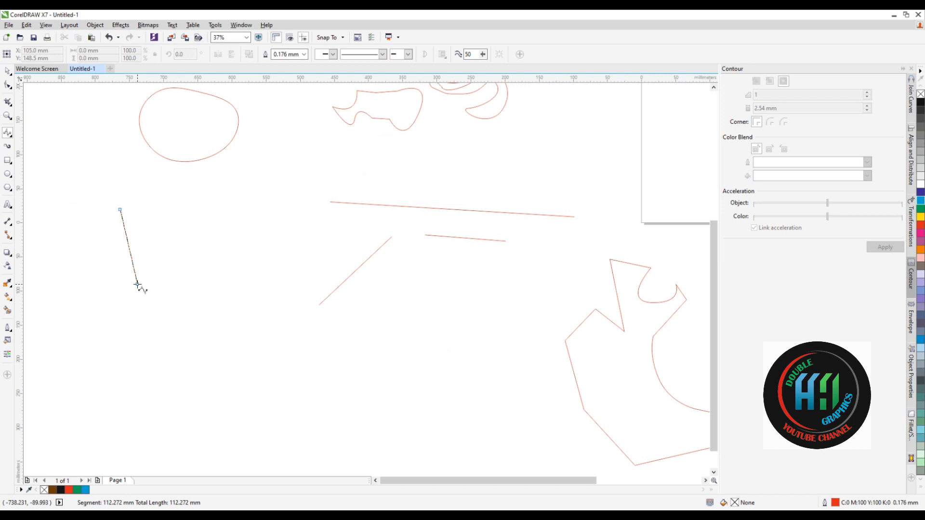
left_click(138, 284)
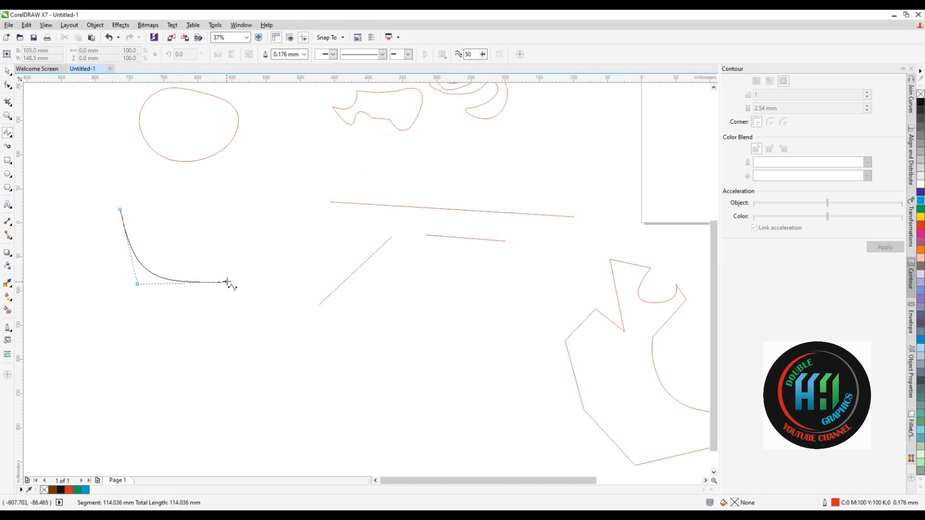
left_click(244, 274)
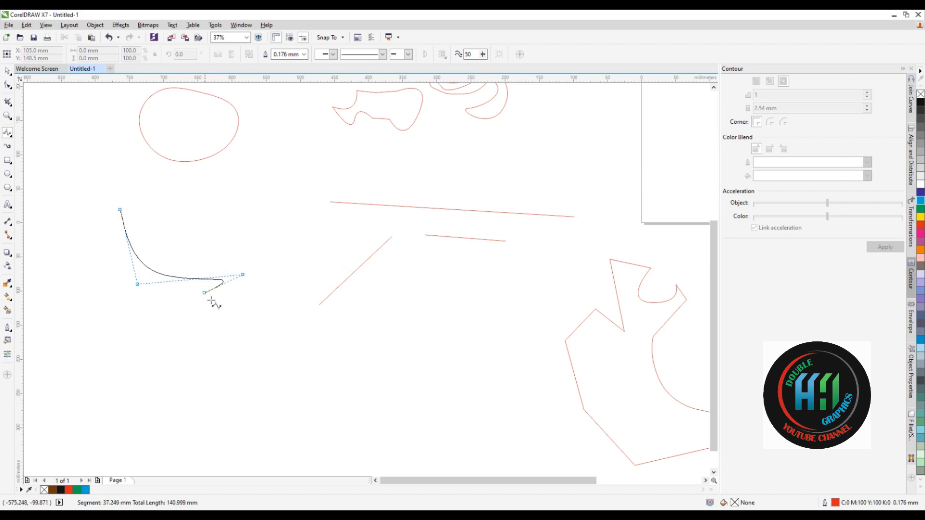
left_click(247, 353)
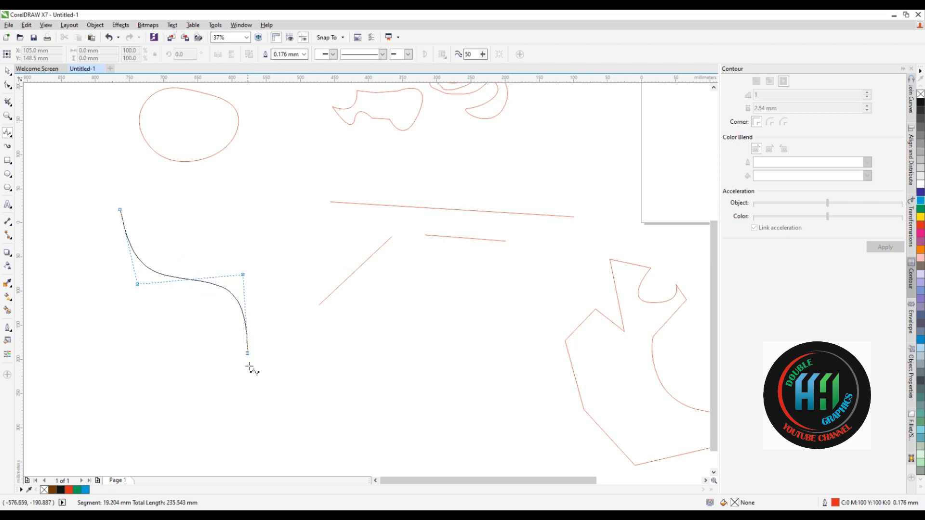
Extend the B-Spline through a U-shaped trough and over a rounded hump that turns back down.
left_click(296, 398)
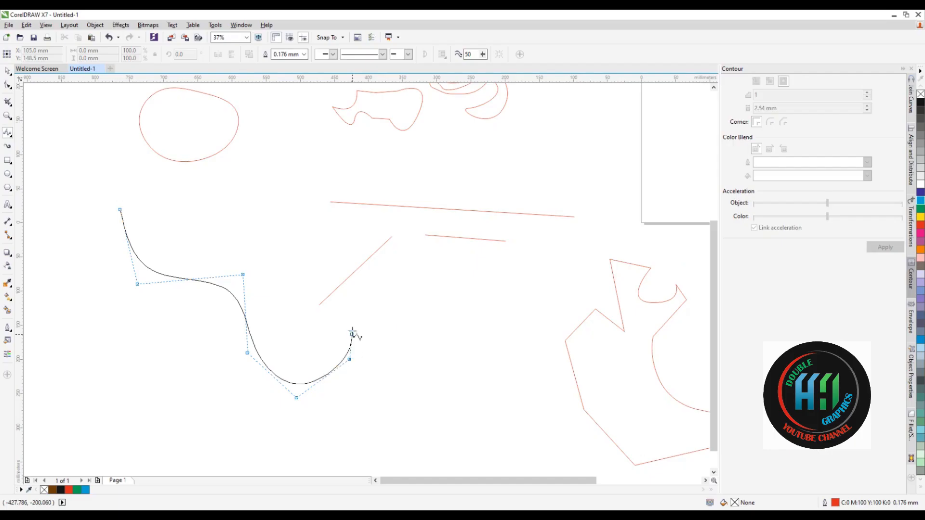
left_click(352, 325)
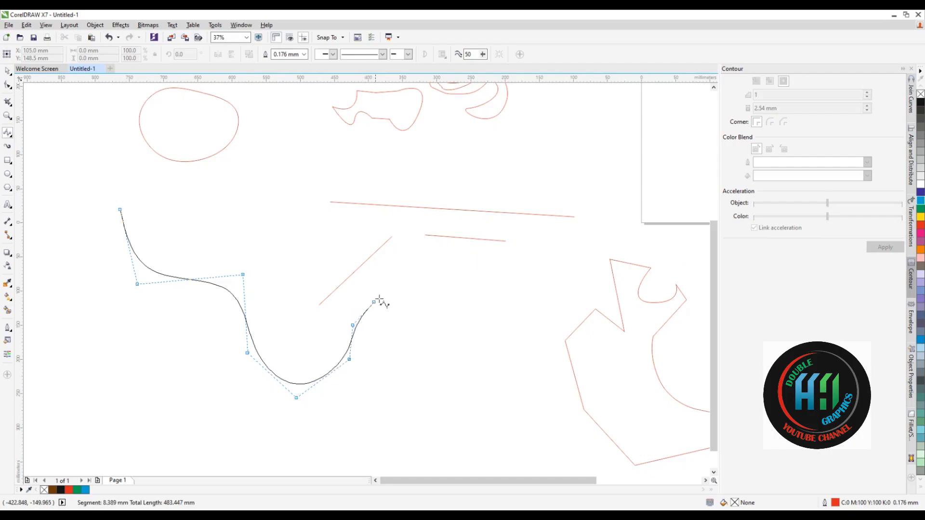
left_click(383, 295)
left_click(433, 358)
left_click(403, 403)
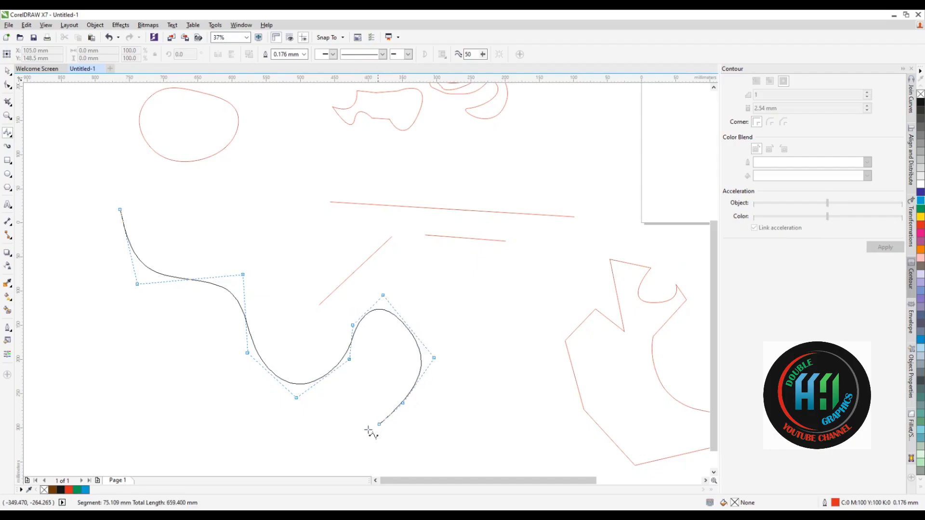
Sweep the B-Spline back along the underside and close it at the start point, about 507 mm wide and 303 mm high.
left_click(338, 433)
left_click(244, 428)
left_click(137, 368)
left_click(85, 315)
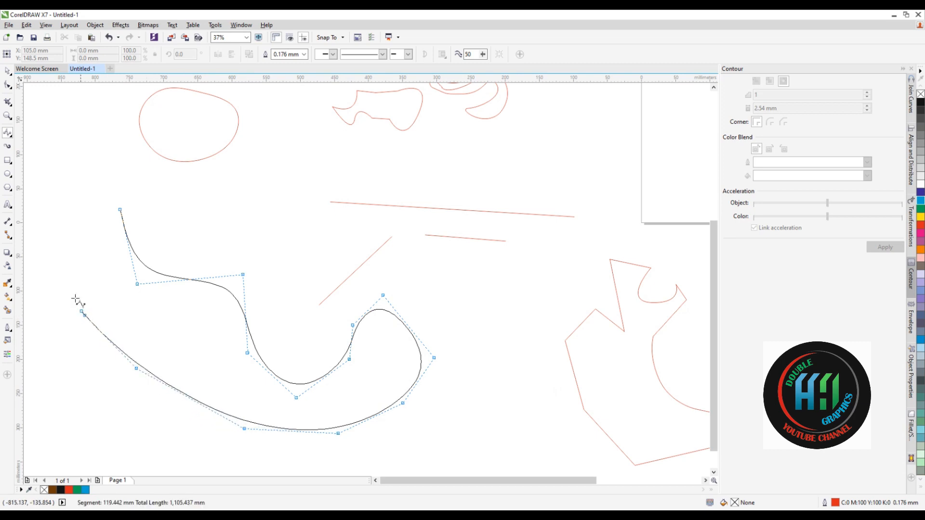
left_click(64, 235)
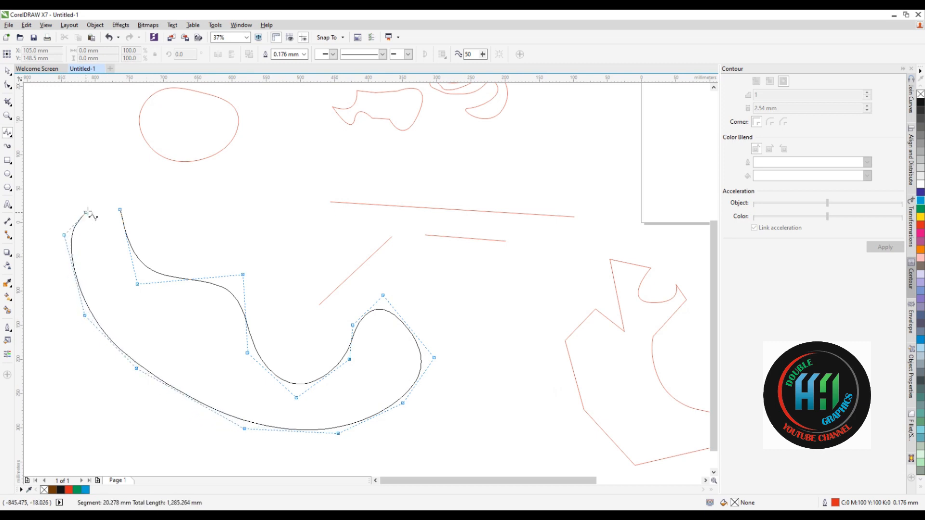
left_click(121, 210)
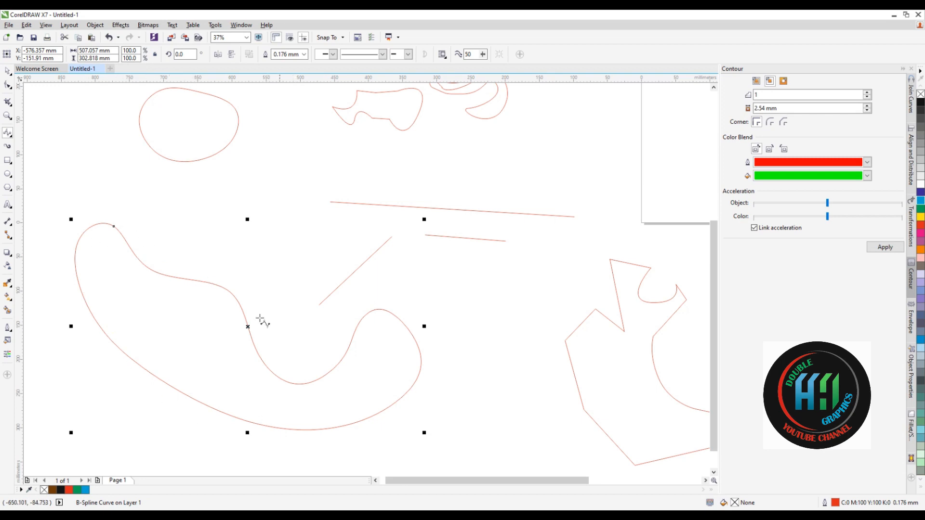
Move the wavy closed B-Spline shape to the far side of the Pen shape, below the page.
left_click(12, 140)
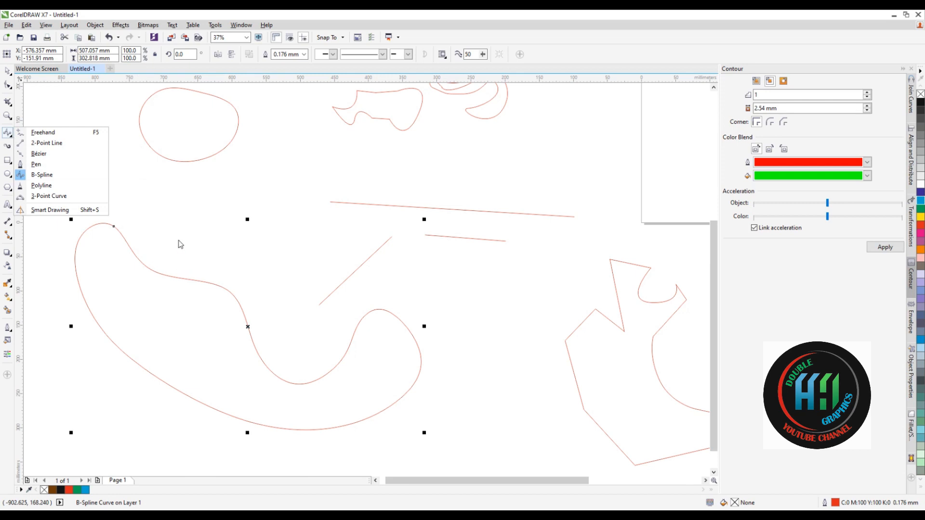
scroll(217, 160, "down", 5)
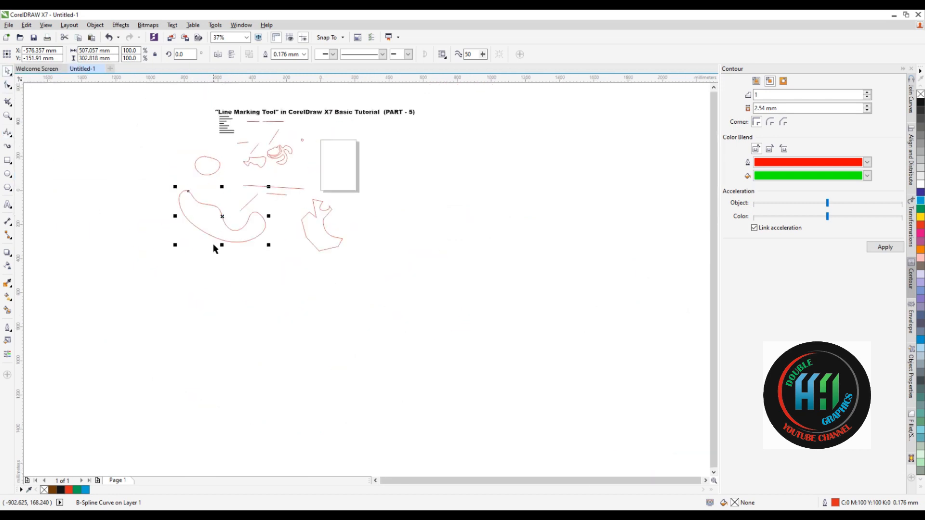
left_click_drag(224, 238, 397, 246)
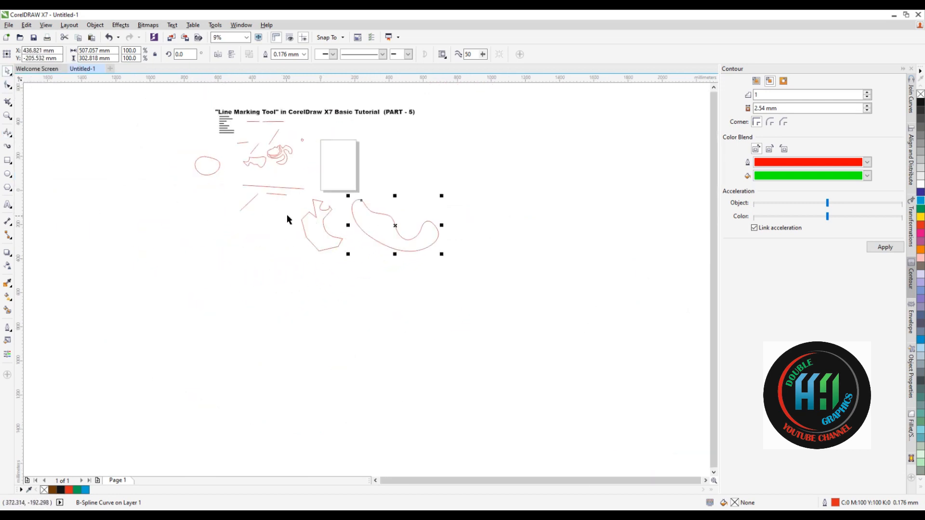
Start a Polyline beside the Pen shape with a short freehand curve followed by a zigzag of straight segments.
scroll(245, 205, "up", 2)
scroll(317, 185, "down", 2)
scroll(260, 182, "up", 2)
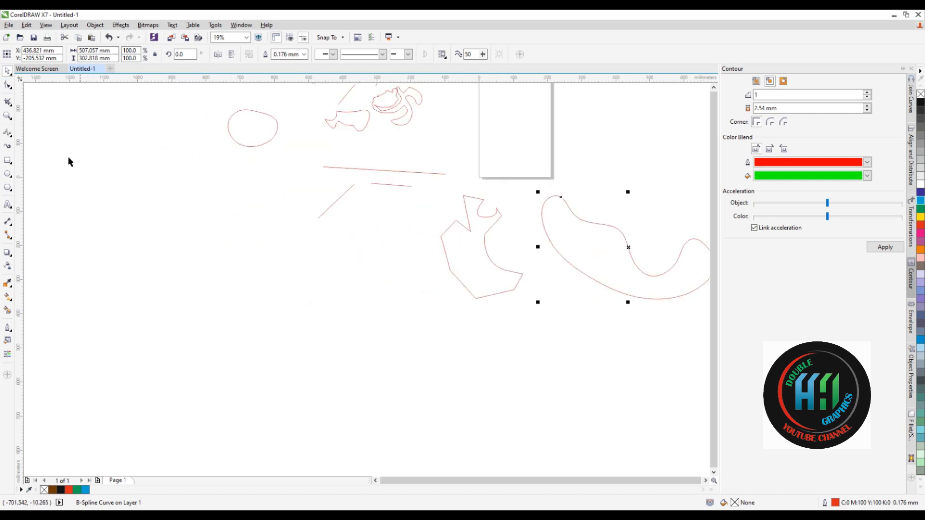
left_click(13, 141)
left_click(47, 185)
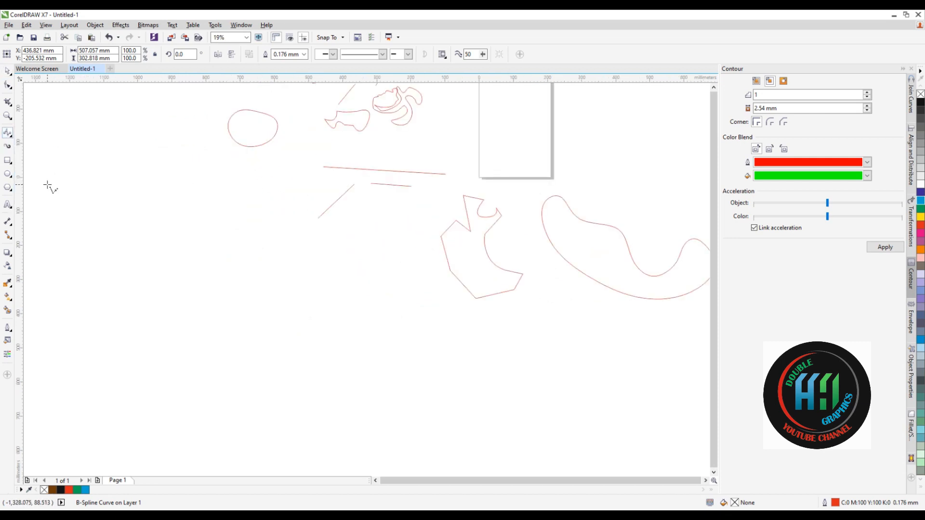
left_click_drag(218, 215, 240, 263)
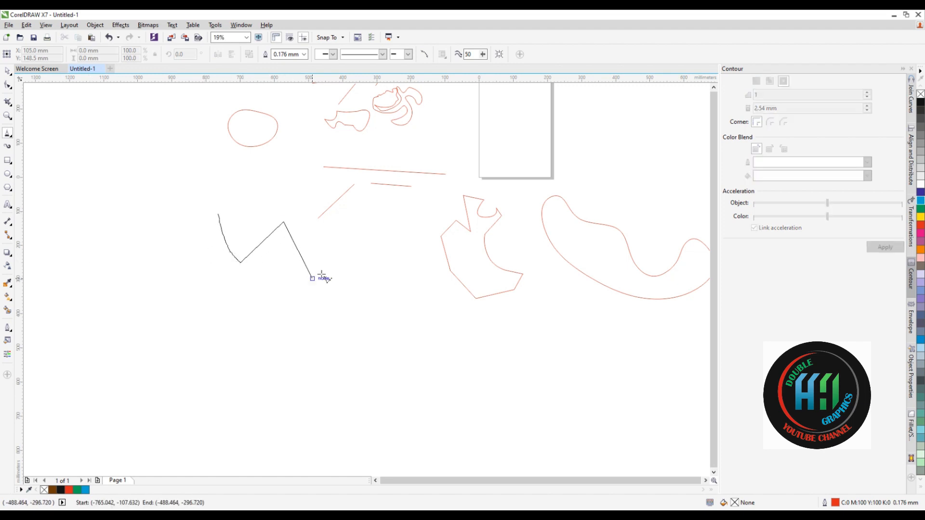
left_click(312, 278)
left_click(379, 209)
left_click(370, 260)
left_click(387, 310)
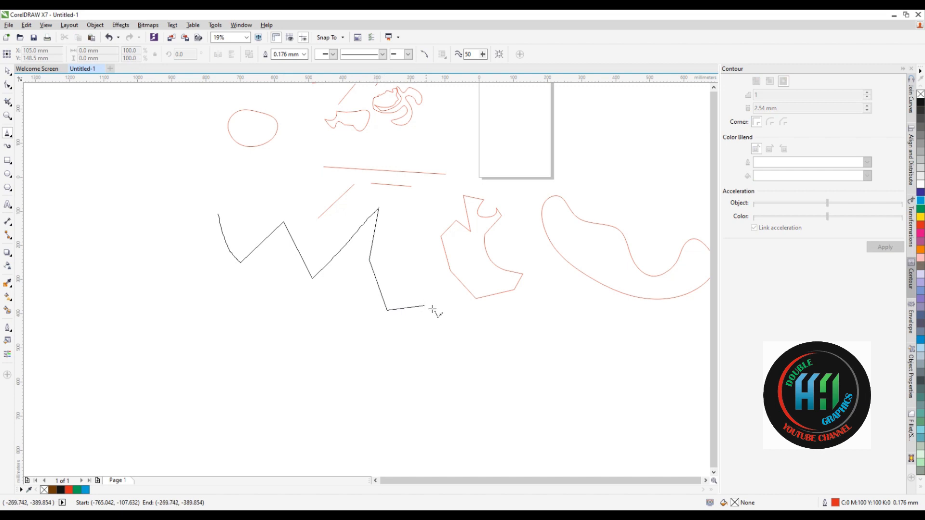
Add straight segments forming a crossing triangle and close the Polyline with a wavy freehand outline, about 1355 mm wide and 635 mm high.
left_click(435, 309)
left_click(413, 271)
left_click(348, 338)
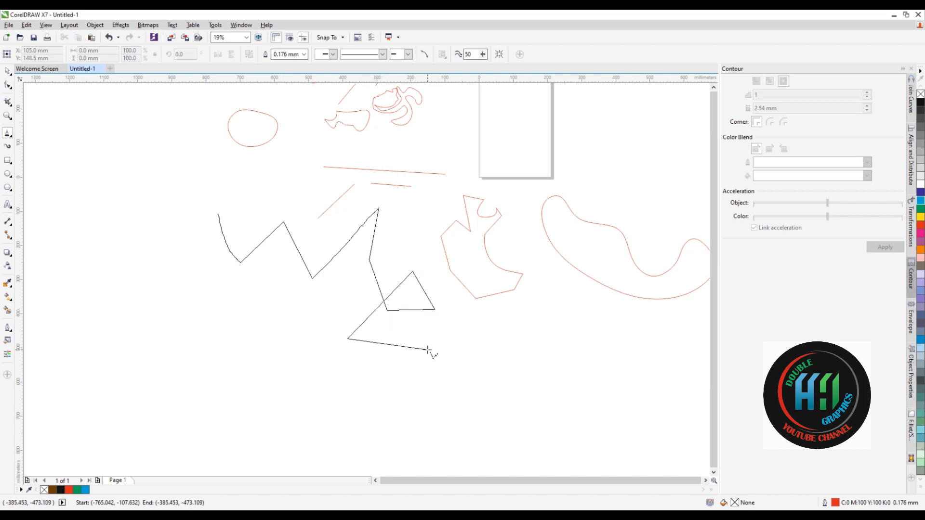
mouse_move(464, 345)
left_mouse_down()
mouse_move(556, 364)
mouse_move(588, 327)
mouse_move(601, 367)
mouse_move(612, 368)
mouse_move(458, 413)
mouse_move(375, 384)
mouse_move(340, 389)
mouse_move(296, 365)
mouse_move(299, 324)
mouse_move(197, 300)
mouse_move(153, 254)
mouse_move(164, 235)
mouse_move(189, 230)
mouse_move(191, 213)
mouse_move(201, 224)
mouse_move(217, 212)
left_mouse_up()
left_click(217, 212)
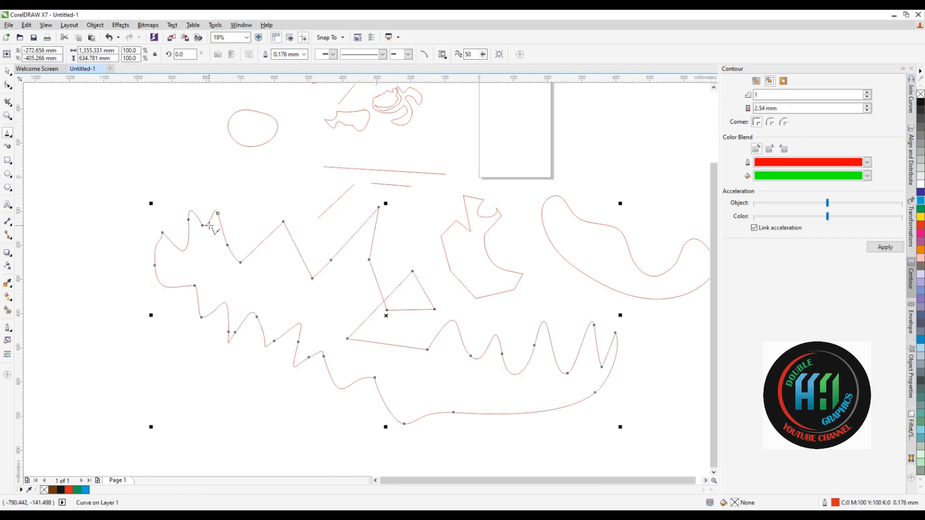
Move the closed Polyline shape to the empty area beside the page, above the wavy B-Spline shape.
scroll(220, 221, "up", 1)
scroll(226, 241, "down", 5)
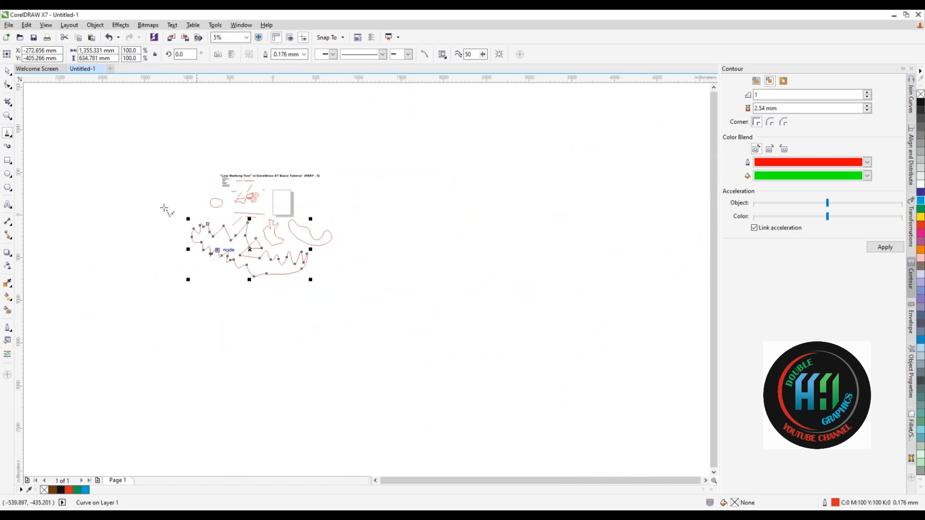
scroll(232, 268, "up", 3)
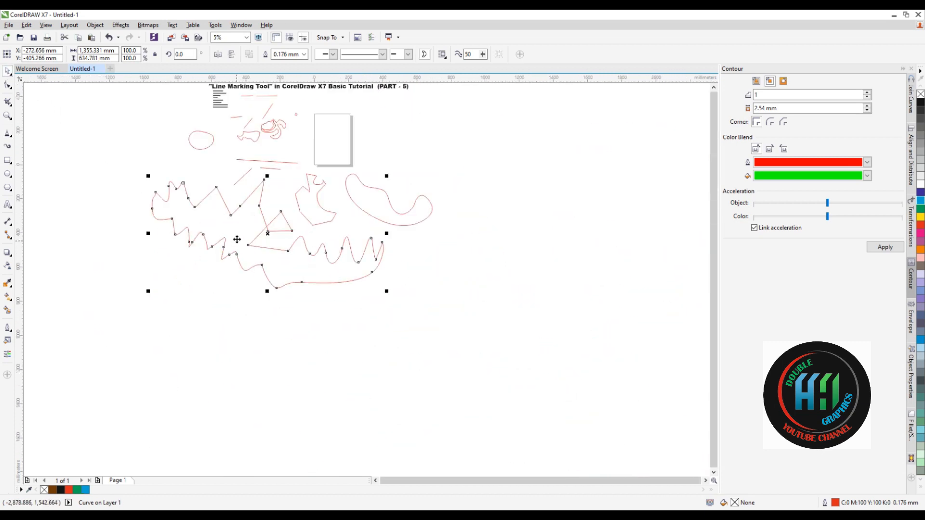
left_click_drag(235, 239, 496, 147)
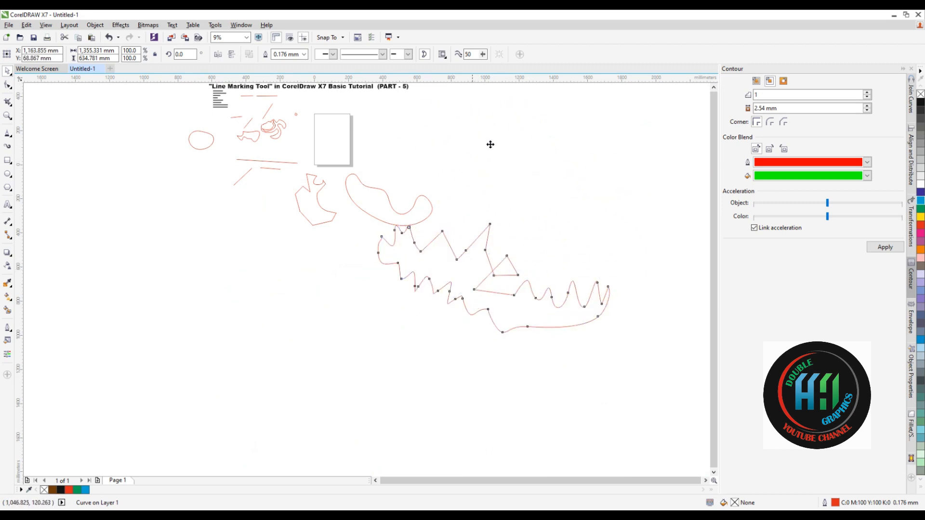
Draw a shallow 3-Point Curve arc about 135 mm wide and 51 mm high in the empty area beside the Pen shape.
left_click(11, 138)
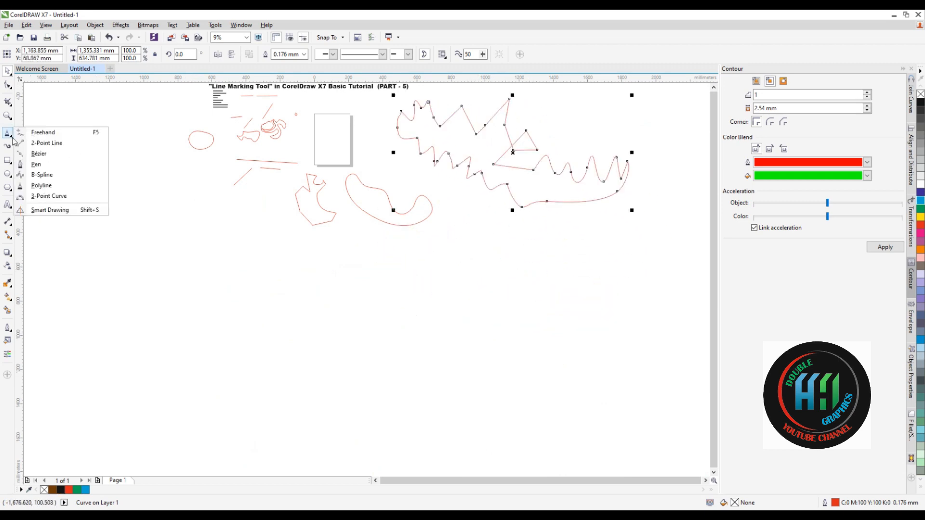
left_click(44, 196)
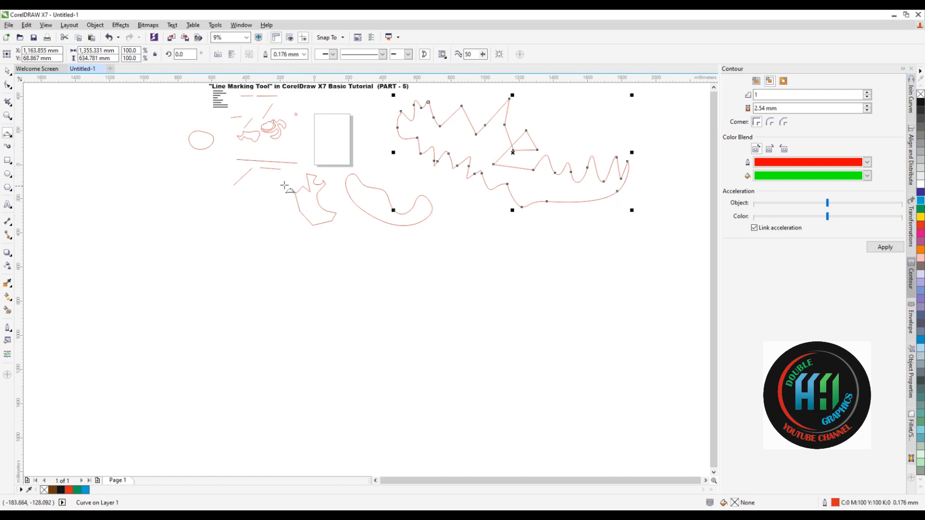
scroll(224, 227, "up", 4)
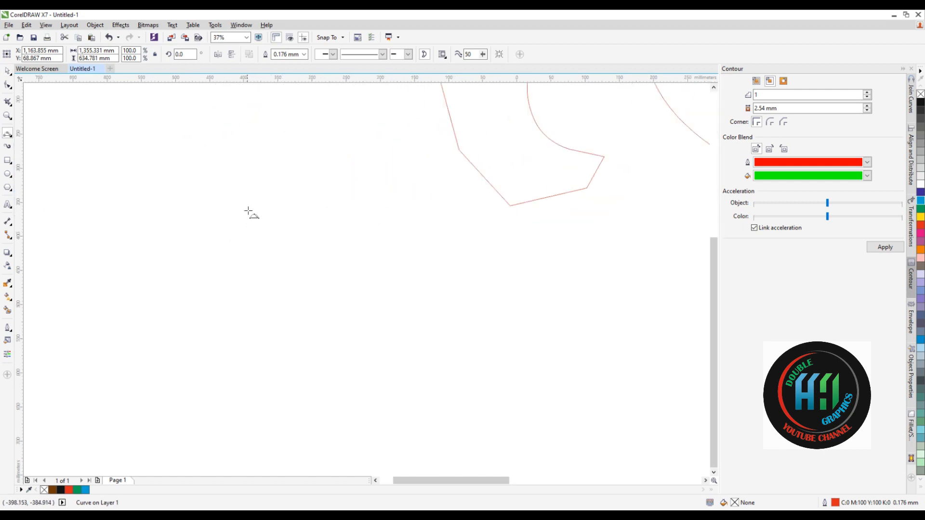
scroll(268, 186, "down", 2)
scroll(227, 178, "up", 2)
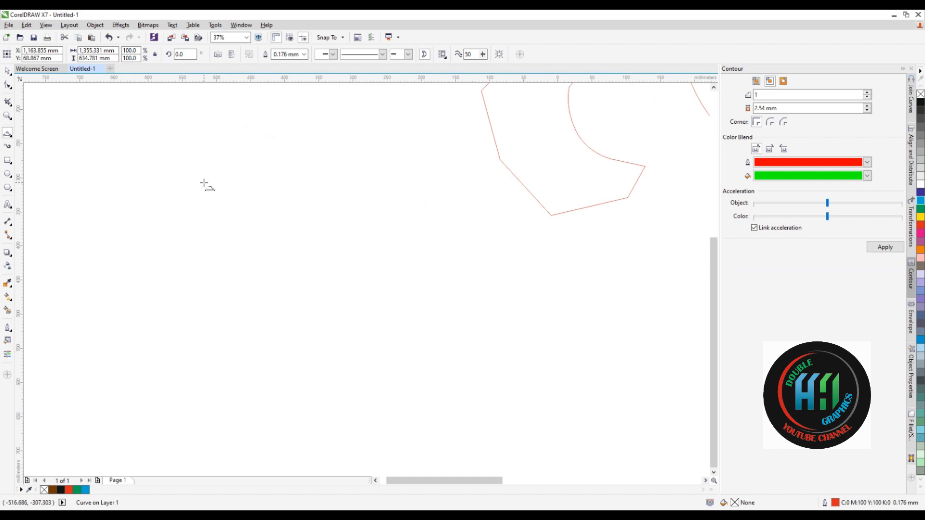
key("Escape")
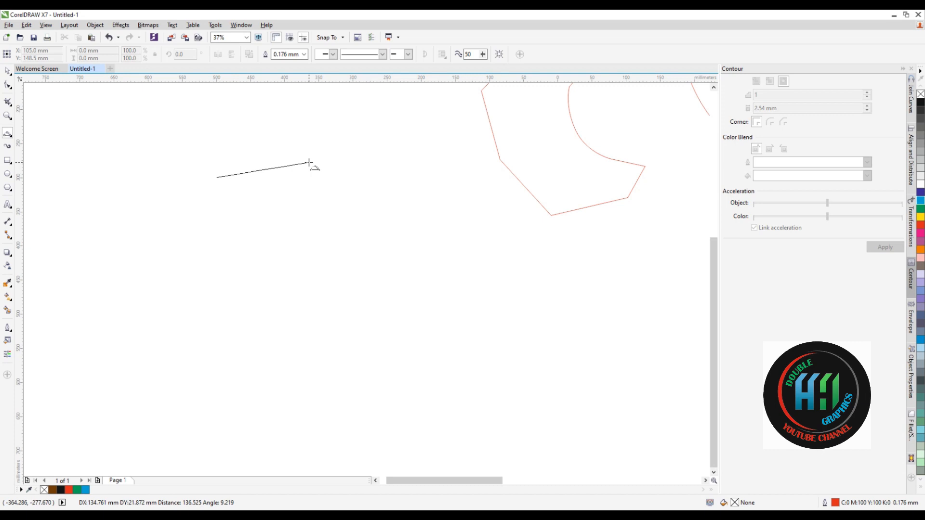
left_click_drag(309, 163, 309, 162)
left_click(265, 197)
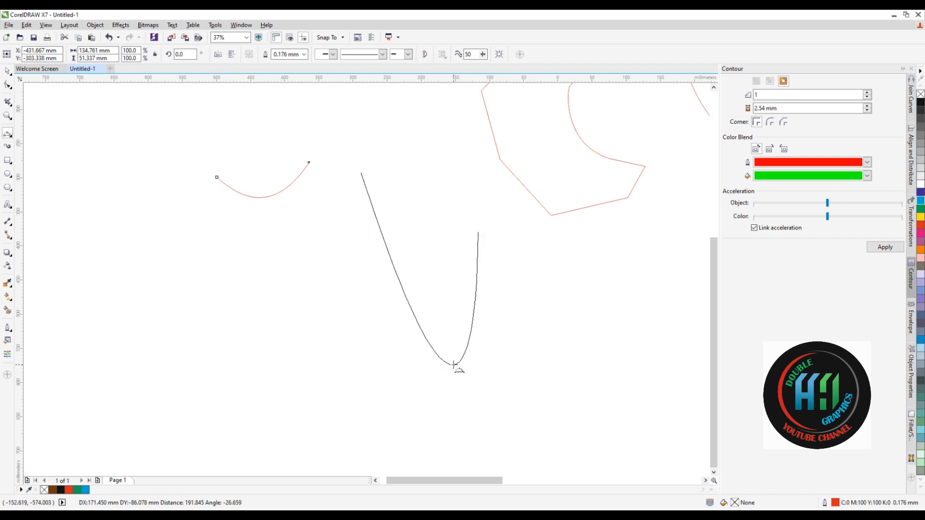
Draw a deep U-shaped 3-Point Curve about 171 mm wide and 281 mm high, and close it with a second curve joining its ends.
left_click(453, 365)
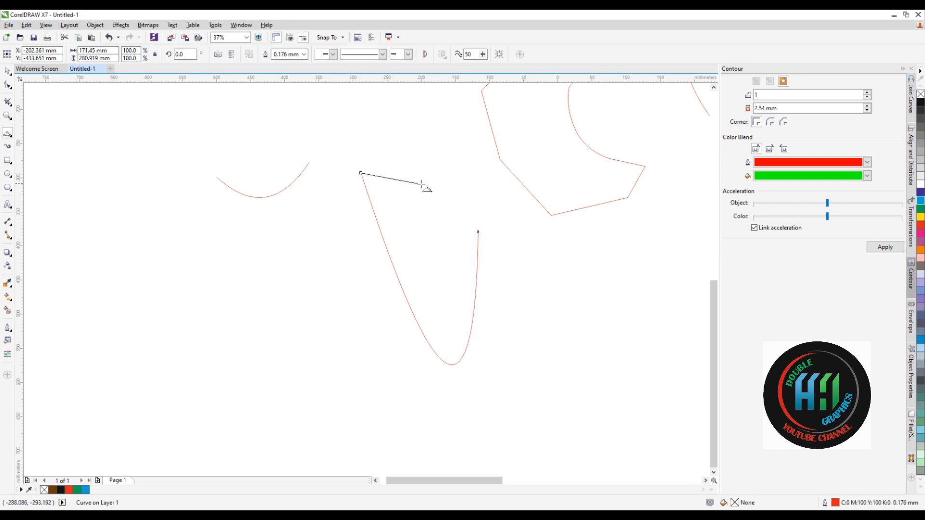
mouse_move(422, 183)
left_mouse_down()
mouse_move(479, 232)
mouse_move(427, 255)
mouse_move(420, 211)
mouse_move(424, 258)
mouse_move(434, 181)
mouse_move(419, 218)
left_mouse_up()
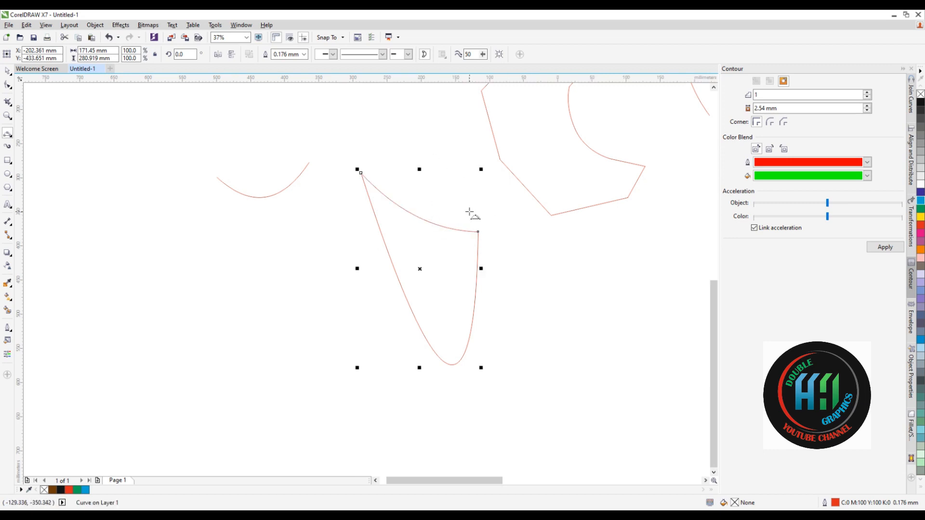
Draw a nearly circular open 3-Point Curve about 198 mm wide and 169 mm high beside the shallow arc.
scroll(356, 202, "down", 1)
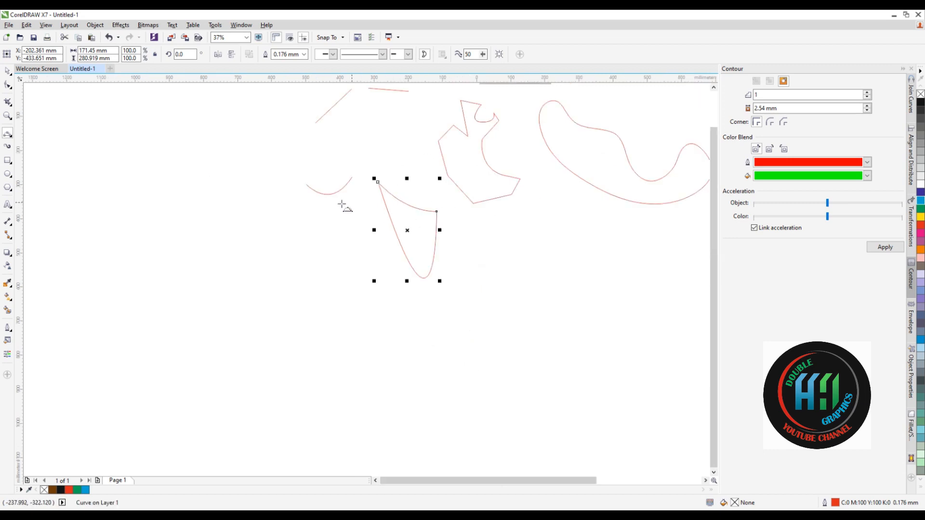
scroll(260, 207, "up", 1)
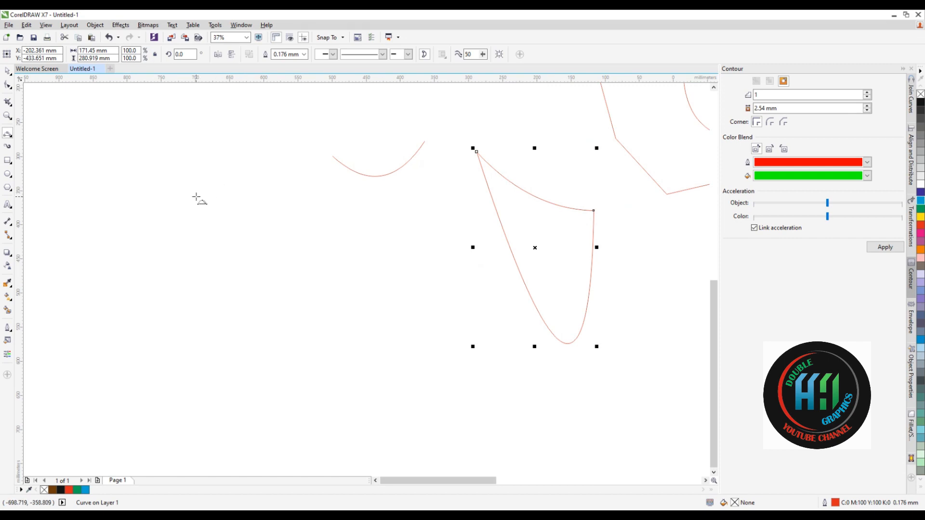
left_click(197, 196)
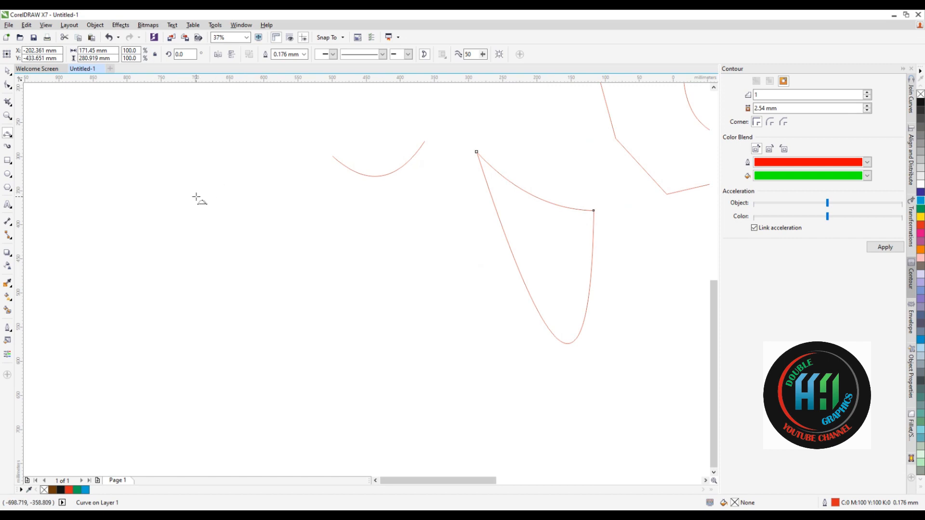
left_click(301, 209)
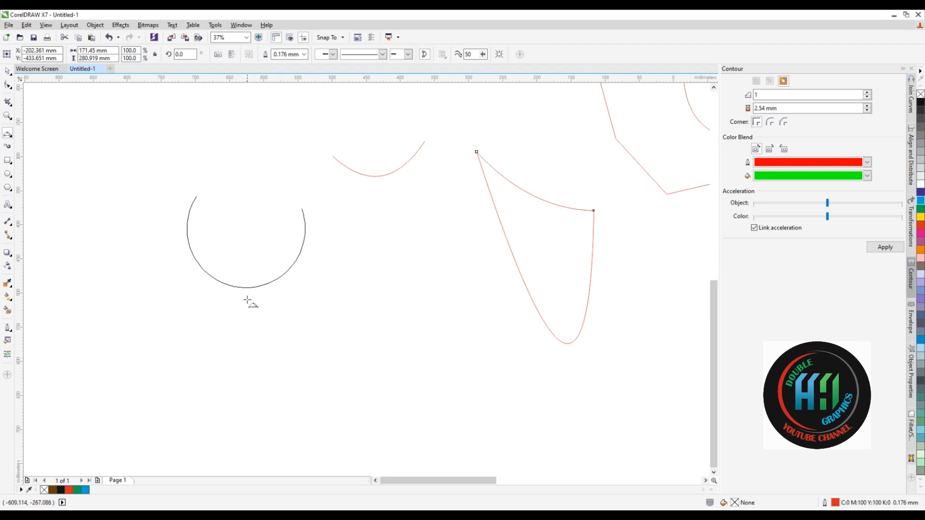
left_click(248, 312)
Draw a wavy freehand line with one sharp peak using Smart Drawing in the empty area below the existing shapes.
scroll(279, 246, "down", 5)
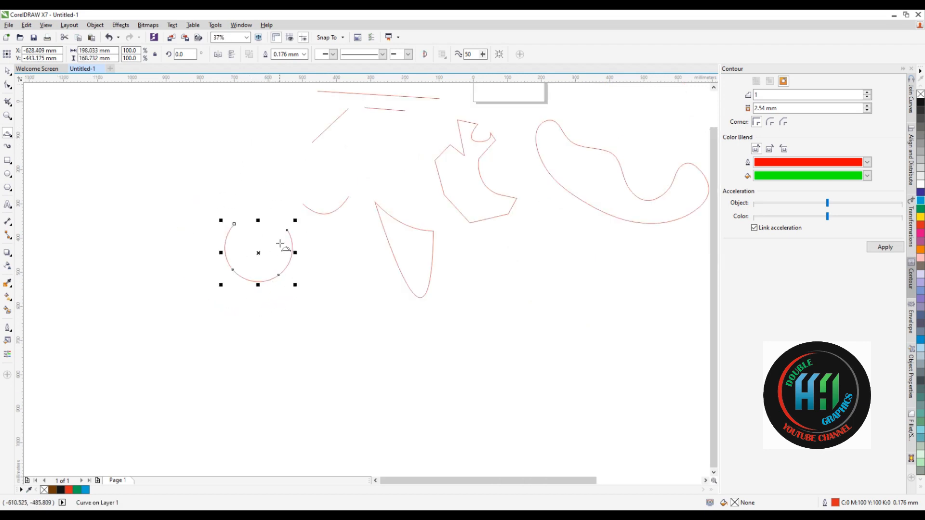
left_click(10, 138)
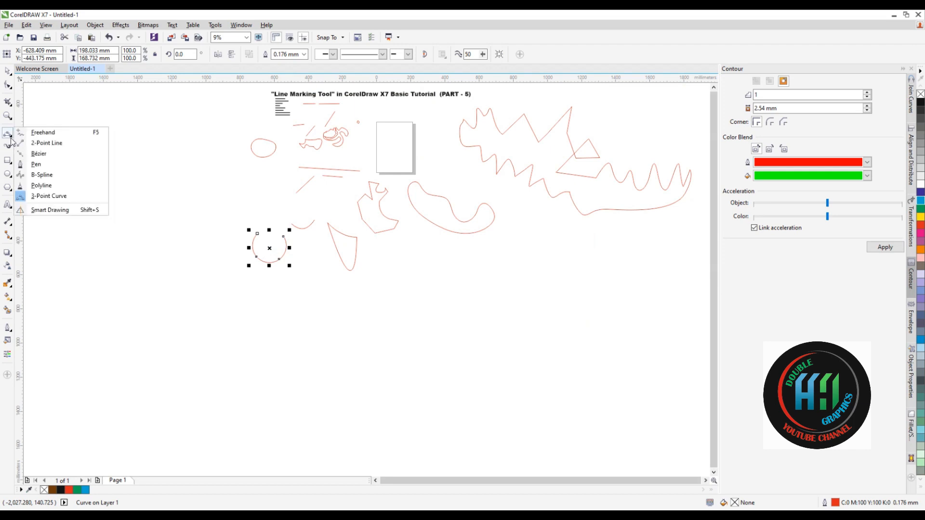
left_click(47, 211)
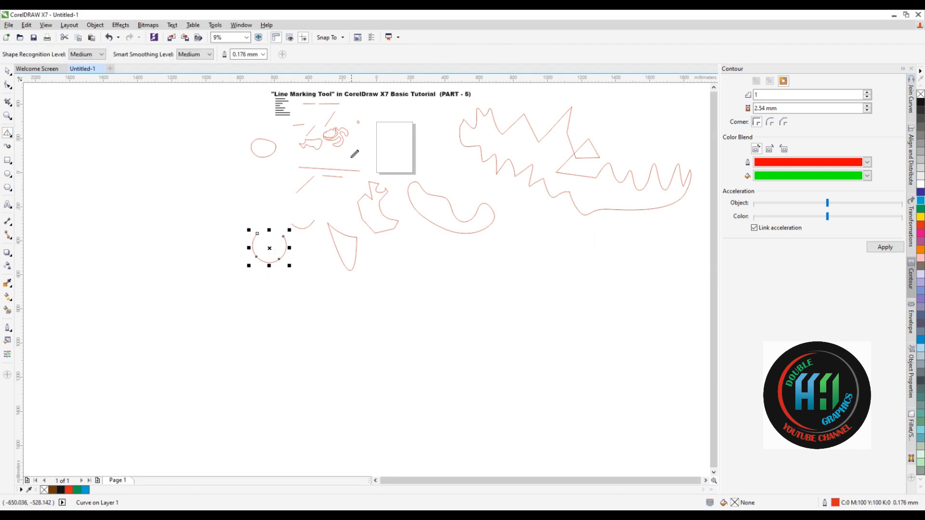
scroll(354, 153, "down", 4)
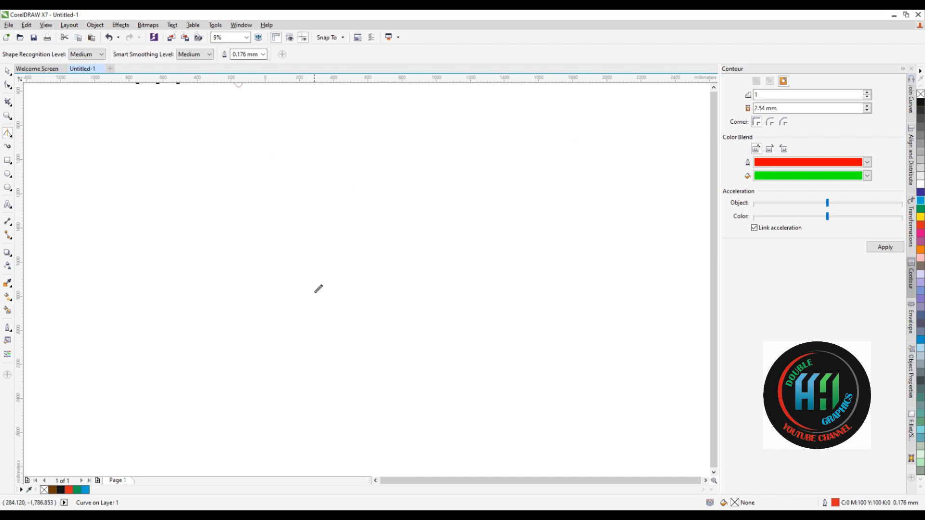
scroll(318, 289, "up", 6)
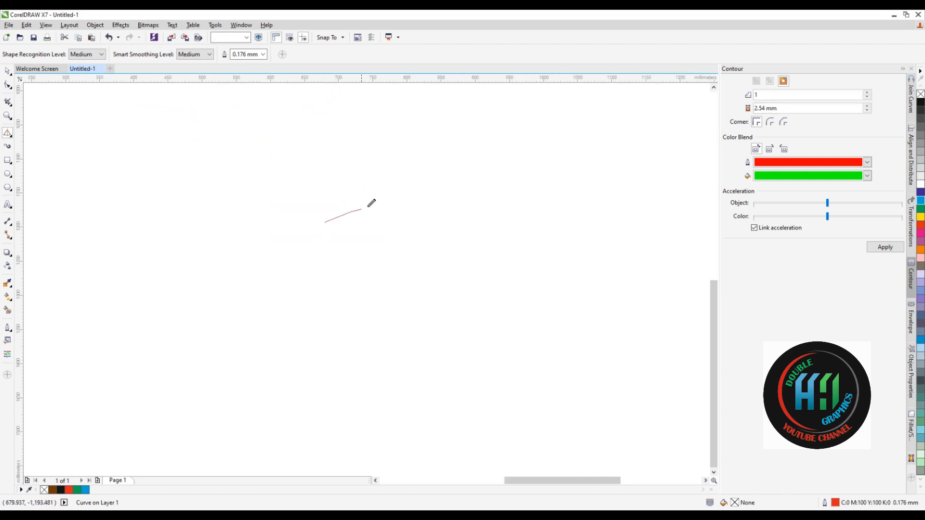
left_click_drag(412, 157, 437, 138)
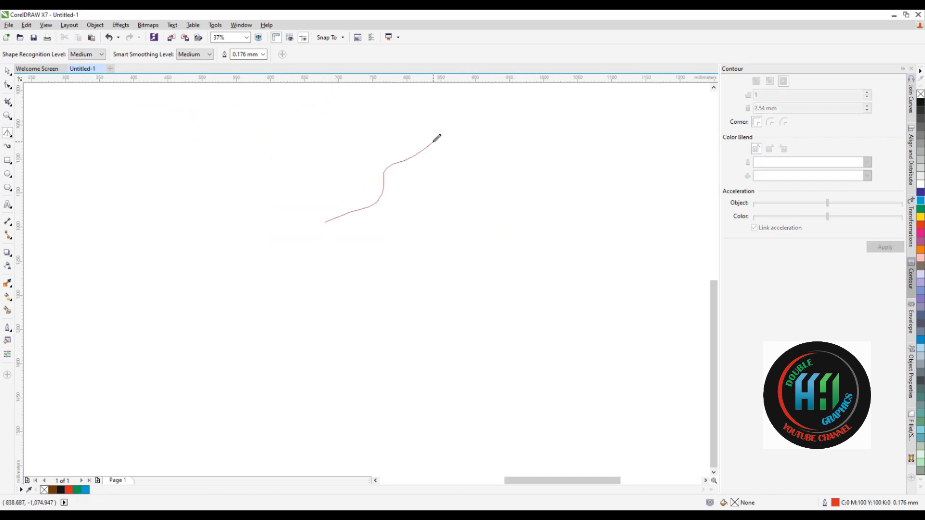
left_click_drag(464, 262, 477, 266)
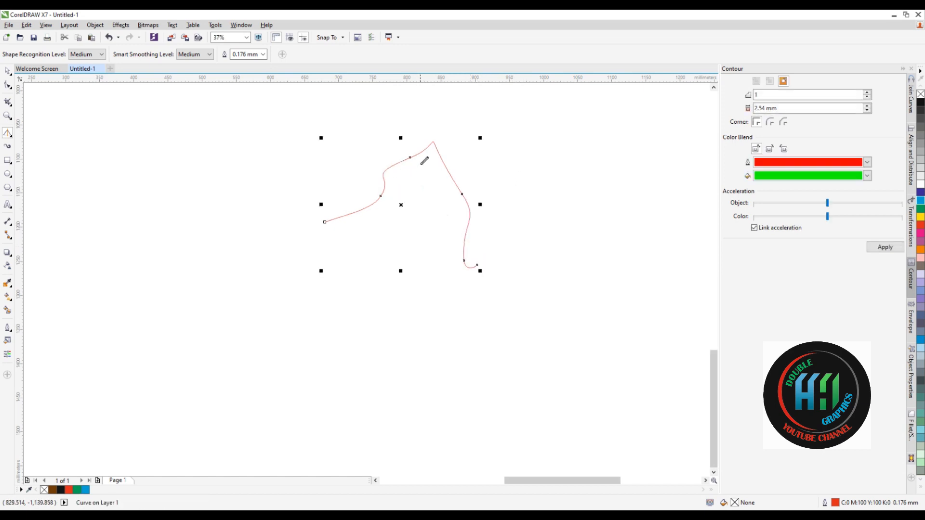
Draw a large inverted V of nearly straight strokes with Smart Drawing beside the wavy line.
scroll(425, 160, "up", 3)
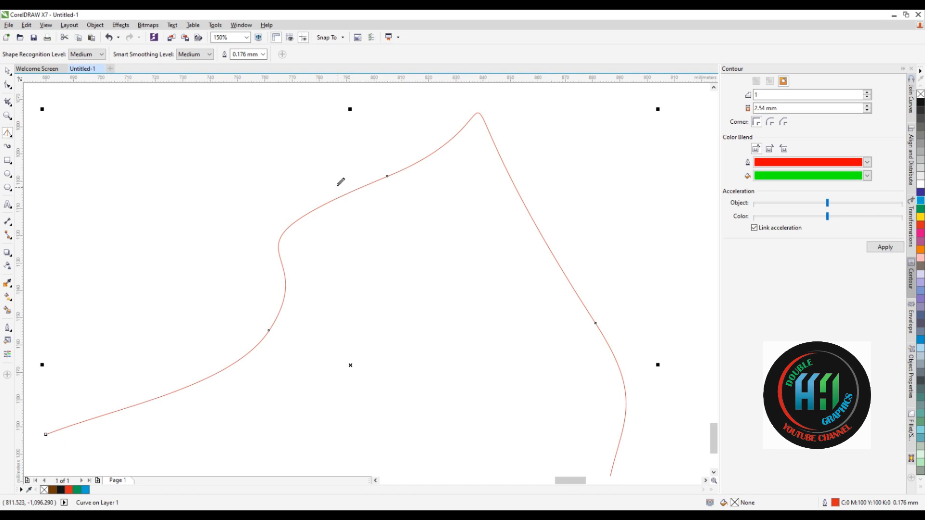
scroll(339, 188, "down", 3)
scroll(336, 193, "up", 5)
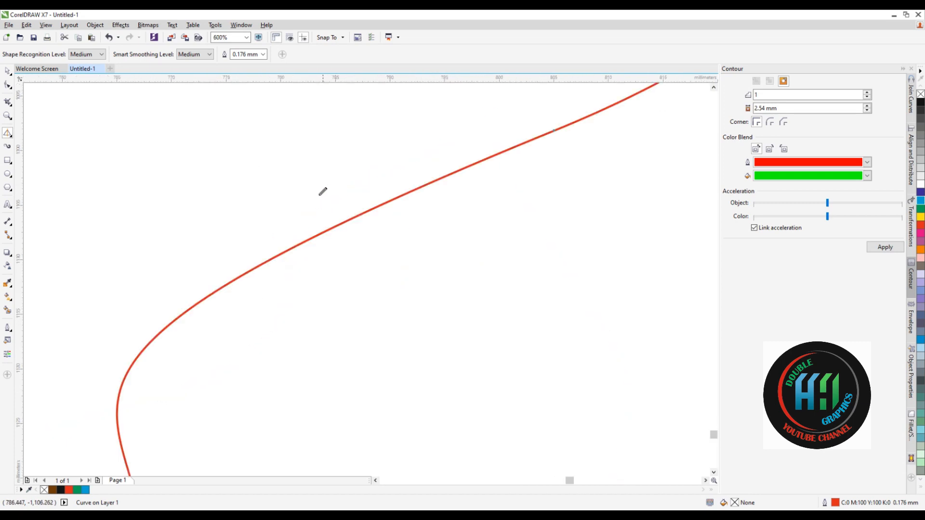
scroll(320, 192, "down", 8)
mouse_move(365, 187)
left_mouse_down()
mouse_move(408, 150)
mouse_move(431, 196)
left_mouse_up()
Draw a W-like zigzag of five straight strokes with Smart Drawing beside the inverted V.
scroll(424, 167, "up", 5)
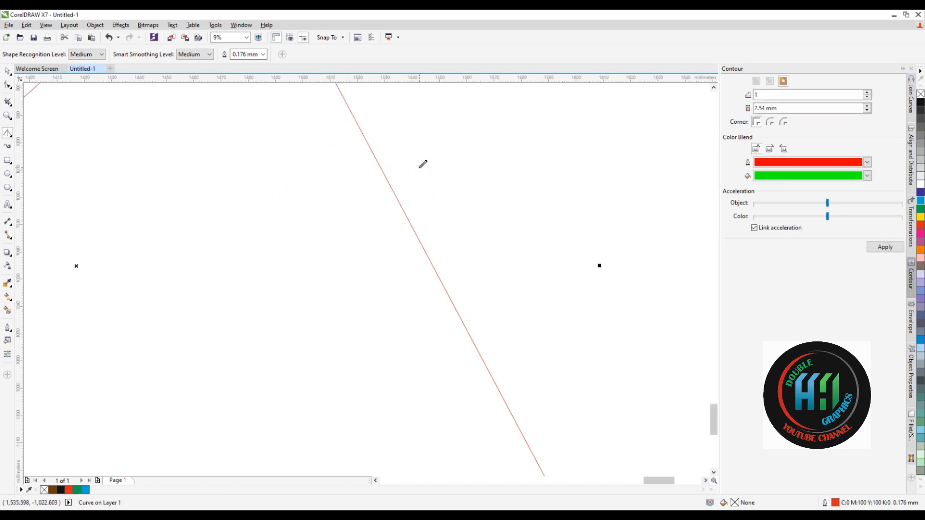
scroll(384, 186, "down", 4)
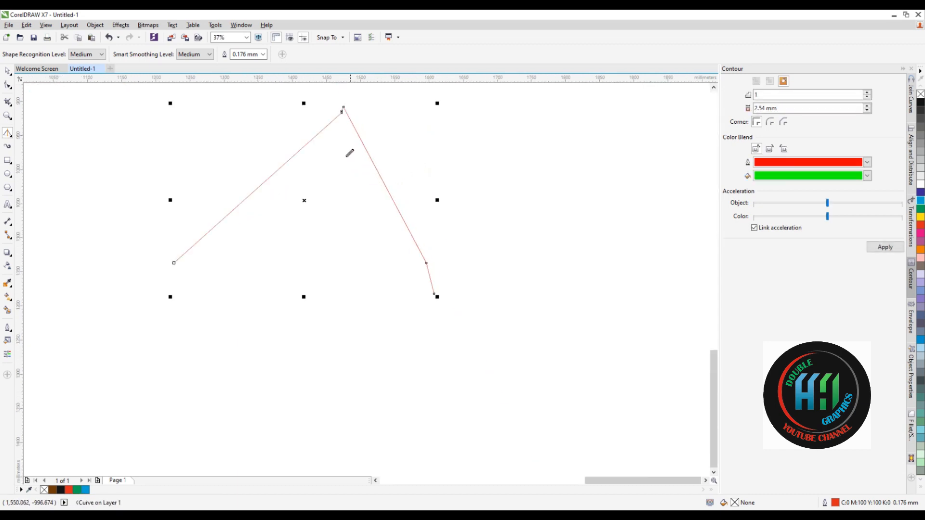
scroll(379, 155, "up", 4)
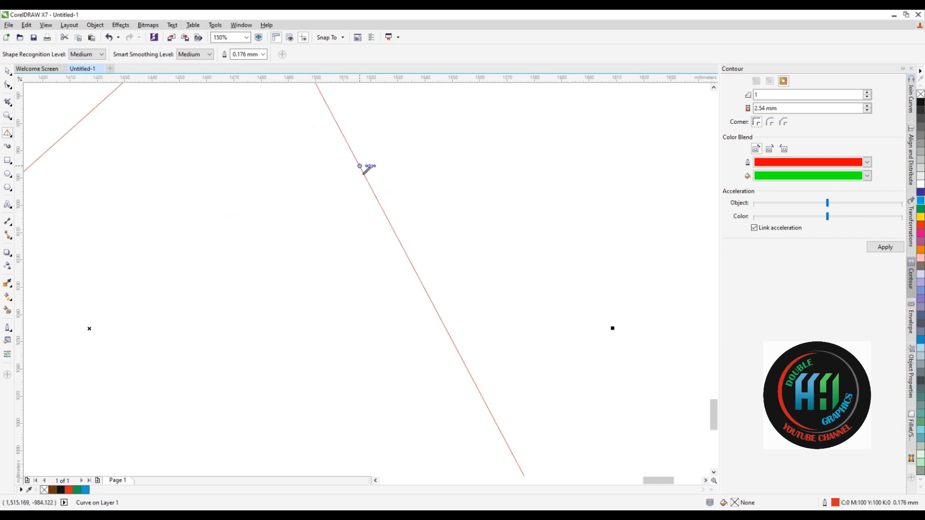
scroll(286, 166, "down", 8)
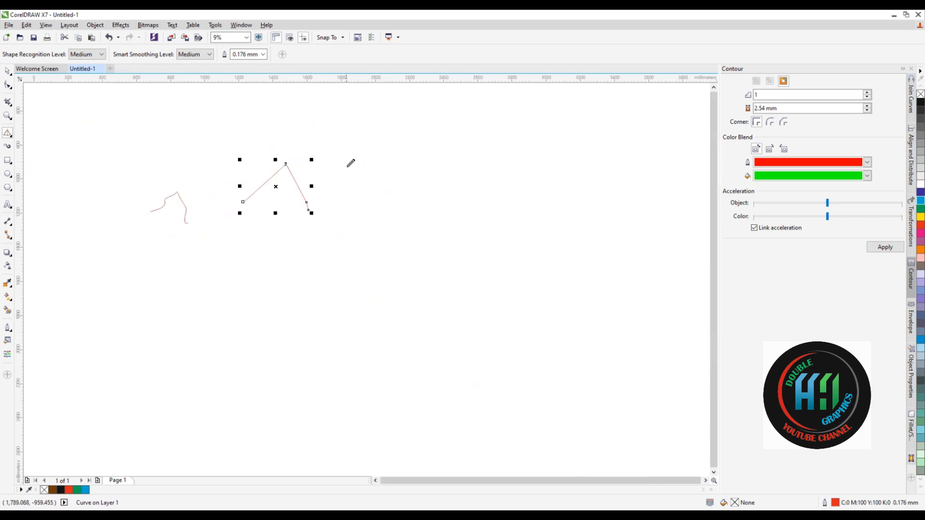
left_click_drag(348, 162, 384, 204)
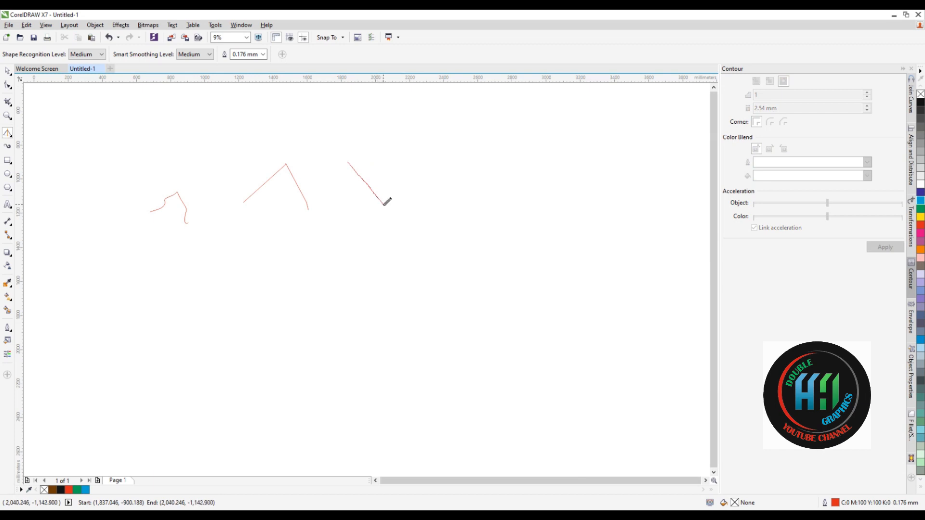
mouse_move(408, 160)
left_mouse_down()
mouse_move(441, 207)
mouse_move(460, 159)
mouse_move(493, 201)
left_mouse_up()
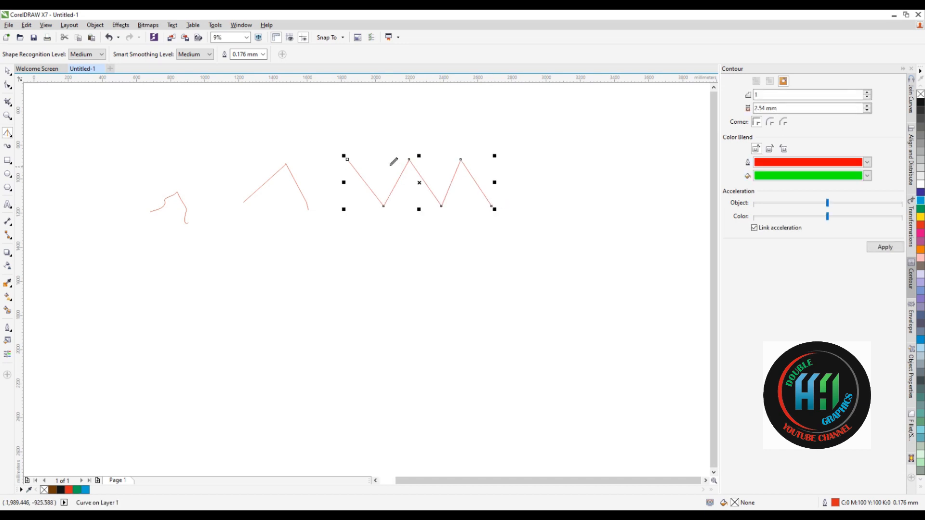
Draw a rounded, open hook-shaped curve with Smart Drawing in the empty area above and beyond the zigzag.
scroll(421, 169, "up", 7)
scroll(347, 174, "down", 7)
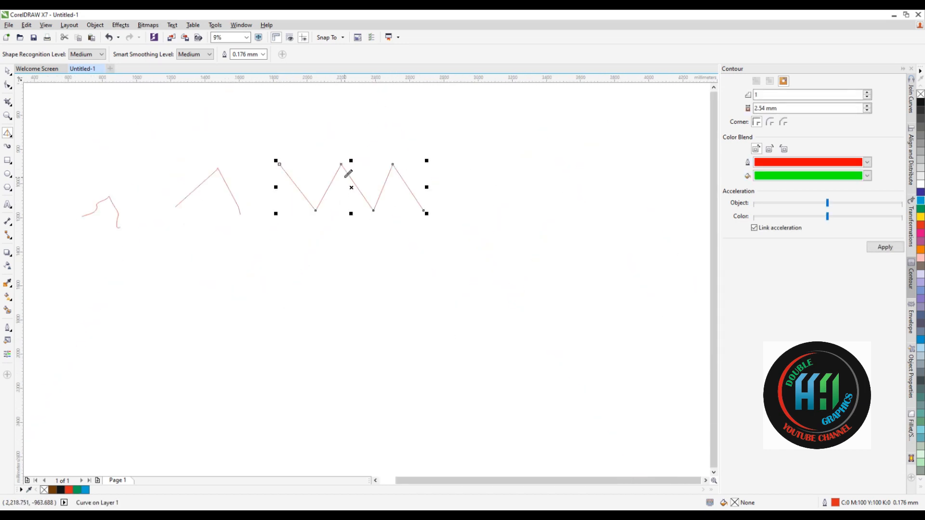
scroll(365, 170, "up", 5)
scroll(338, 220, "down", 4)
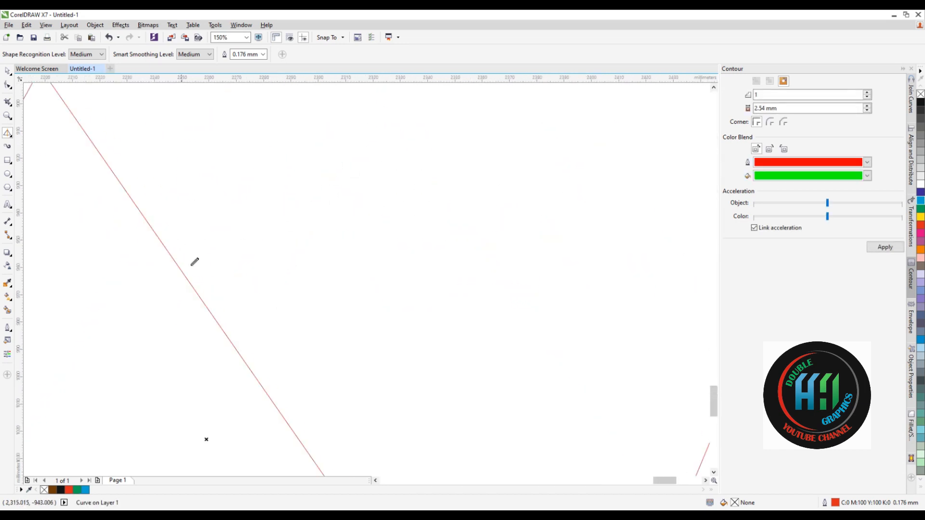
scroll(438, 154, "down", 10)
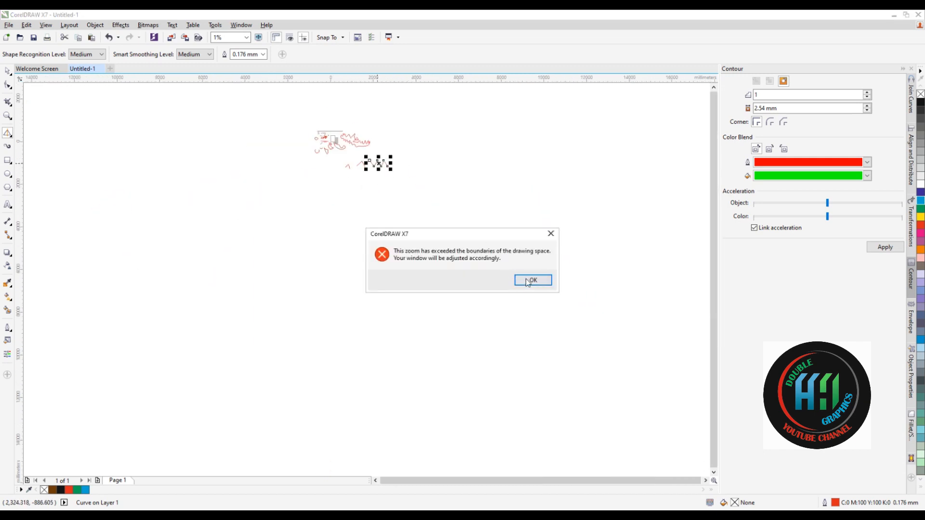
left_click(529, 281)
scroll(471, 181, "up", 5)
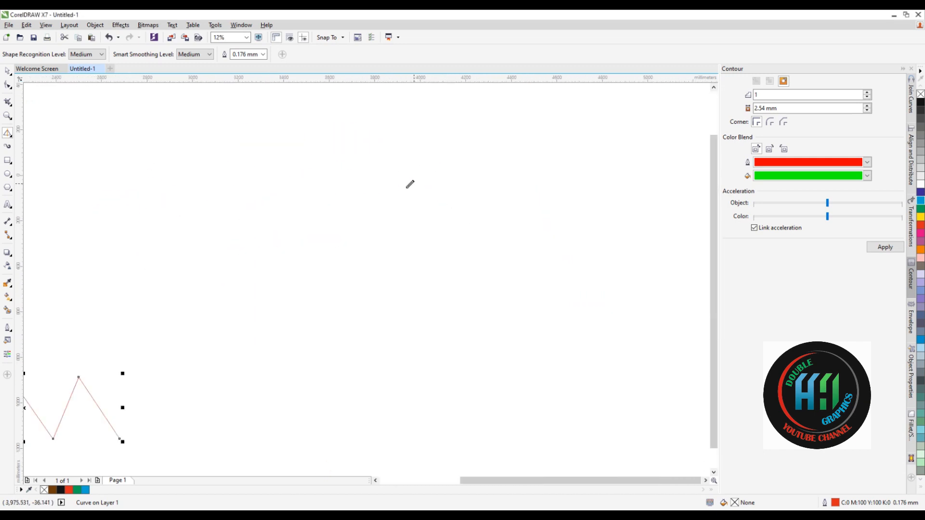
mouse_move(363, 190)
left_mouse_down()
mouse_move(400, 185)
mouse_move(425, 193)
mouse_move(430, 230)
mouse_move(398, 245)
left_mouse_up()
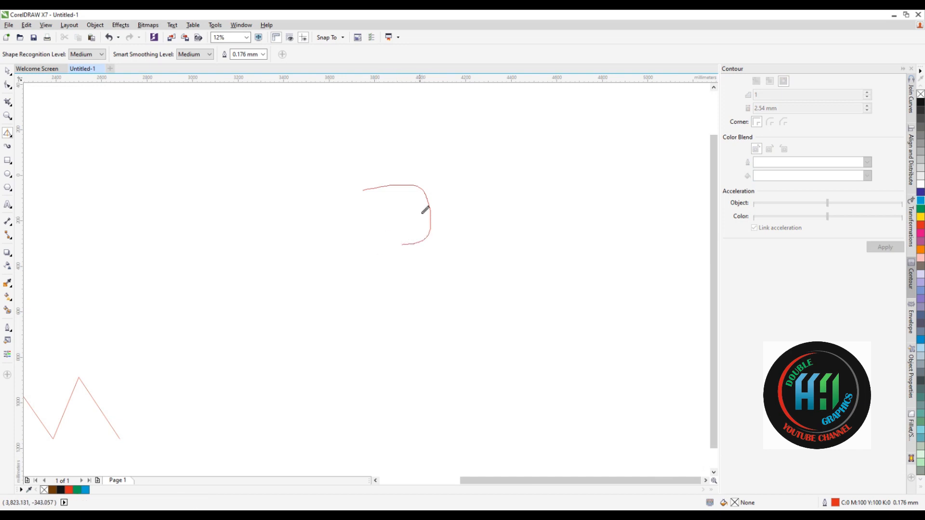
scroll(423, 202, "up", 6)
scroll(413, 186, "down", 6)
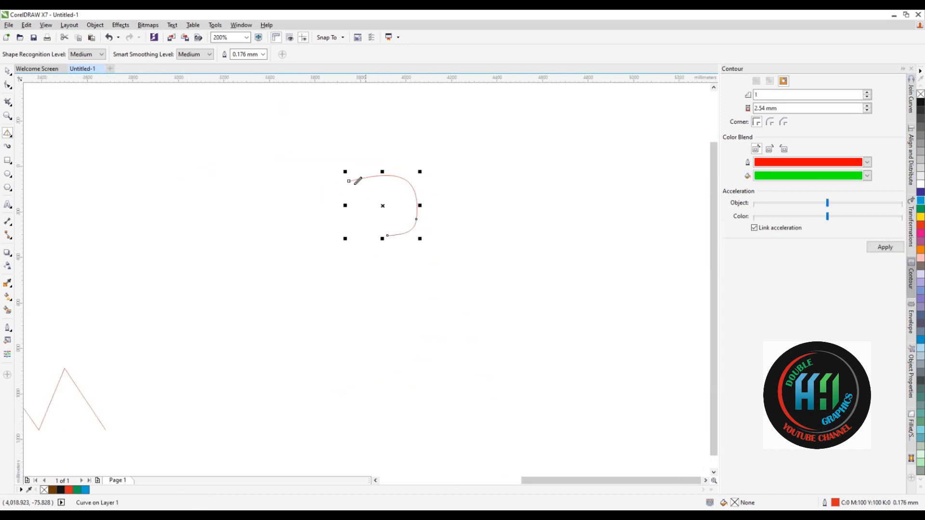
scroll(375, 179, "up", 6)
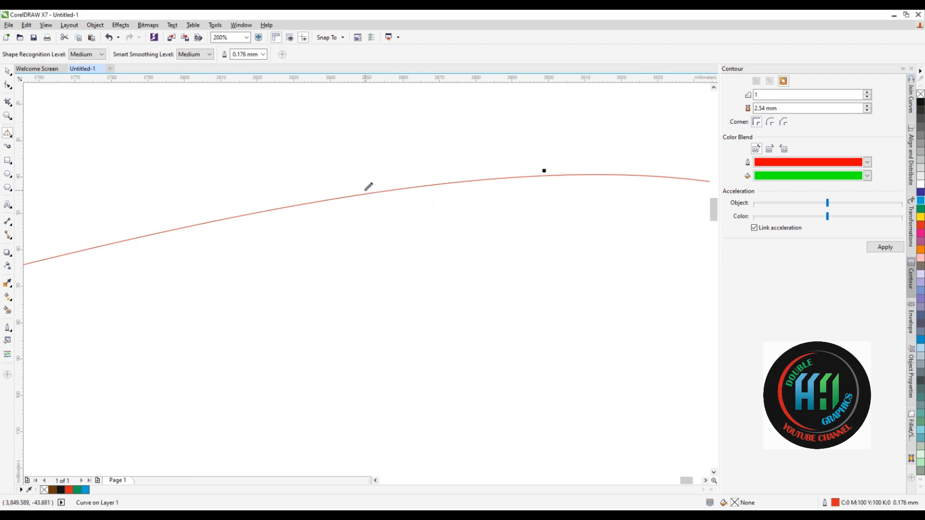
scroll(368, 186, "up", 2)
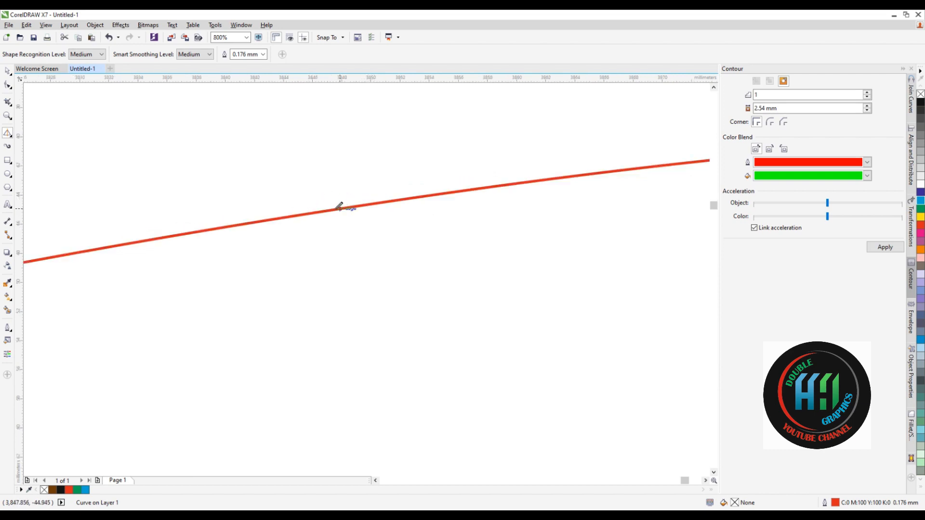
Return from the Smart Drawing tool to the Freehand tool.
scroll(339, 206, "down", 10)
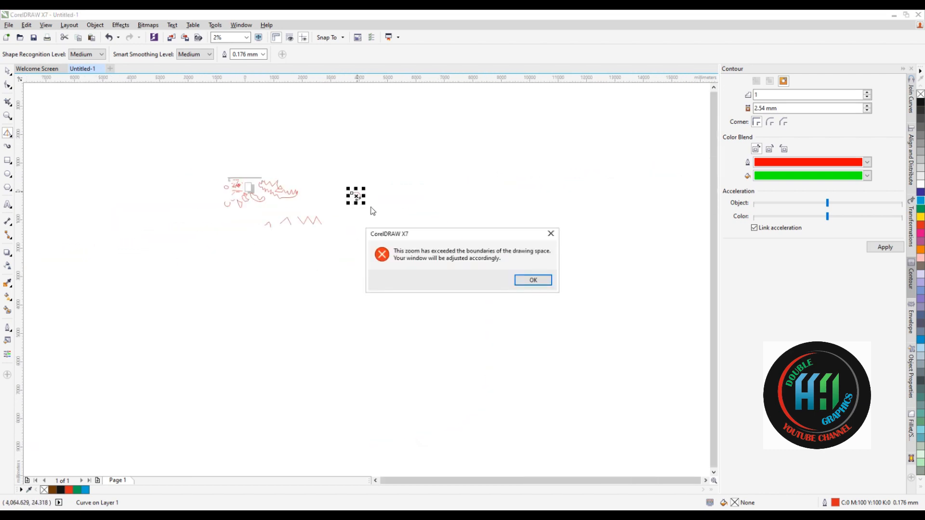
left_click(533, 280)
scroll(380, 233, "up", 4)
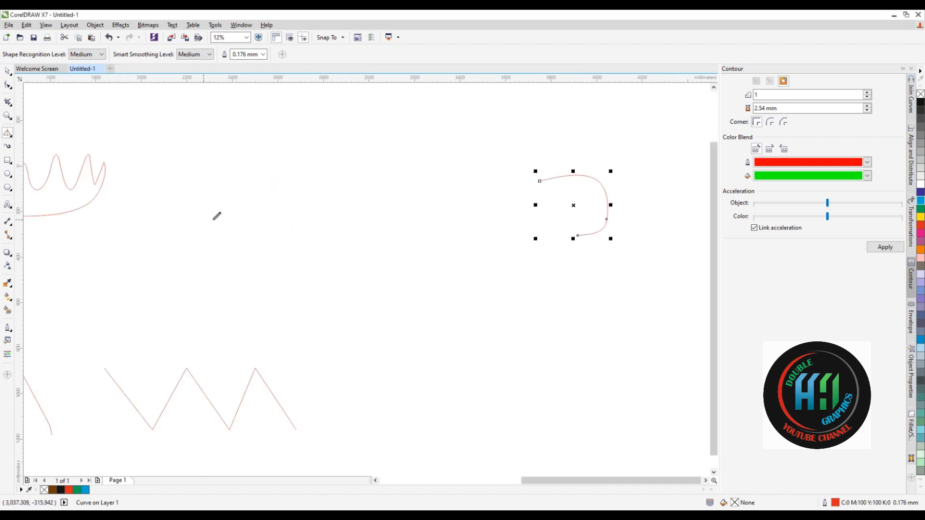
scroll(403, 225, "down", 2)
scroll(404, 225, "down", 4)
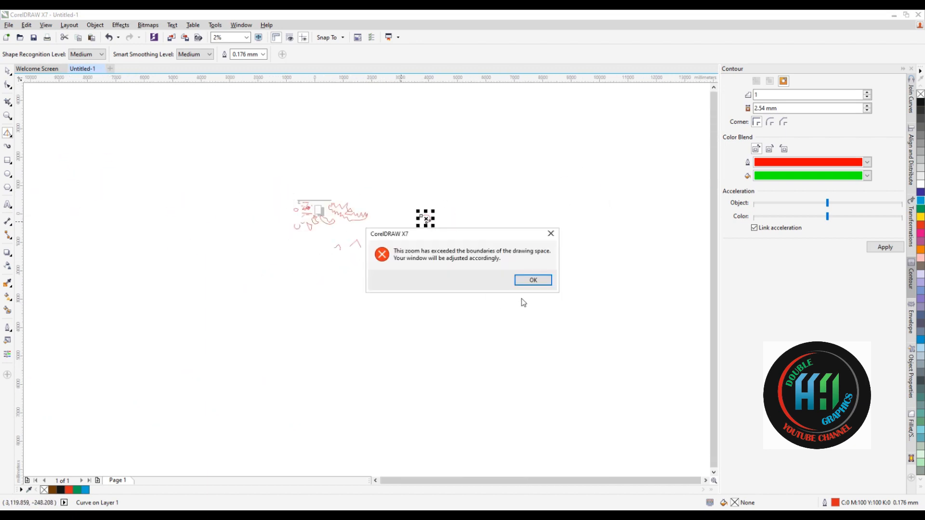
left_click(533, 279)
scroll(345, 239, "up", 1)
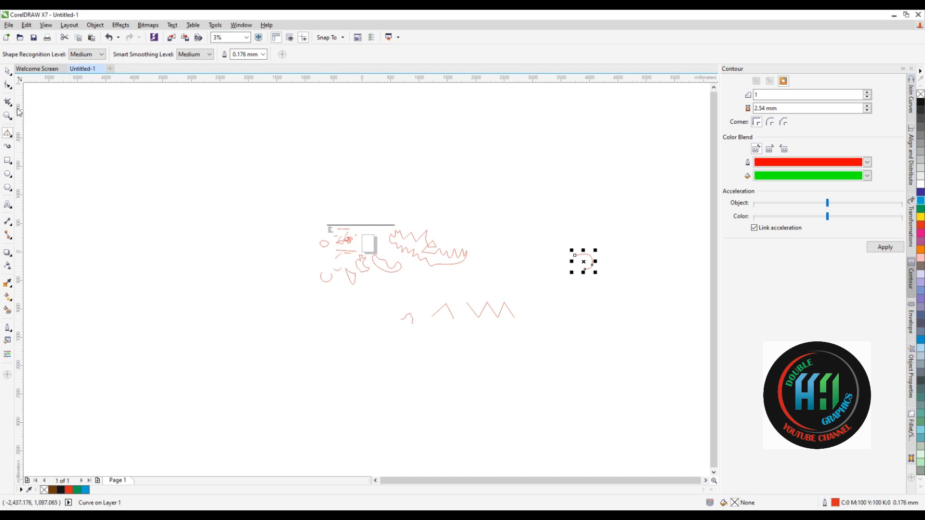
left_click(11, 140)
left_click(37, 129)
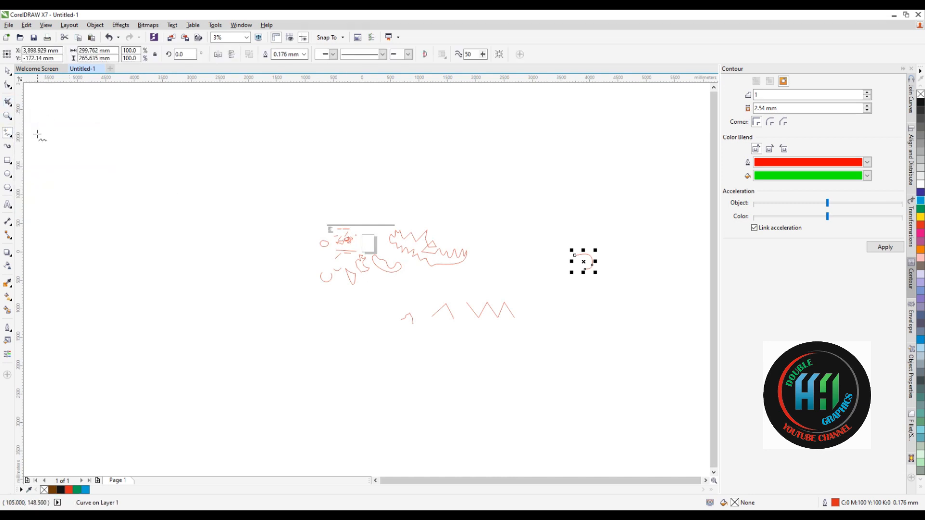
Review the list of line tools under the "Line Marking Tool" heading together with the sample lines around it.
scroll(343, 244, "up", 2)
scroll(301, 199, "up", 3)
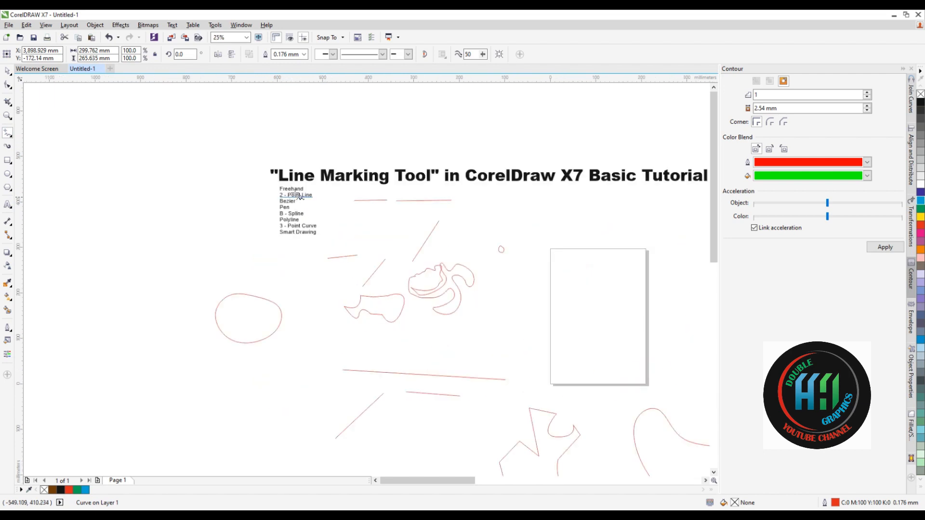
scroll(258, 198, "down", 5)
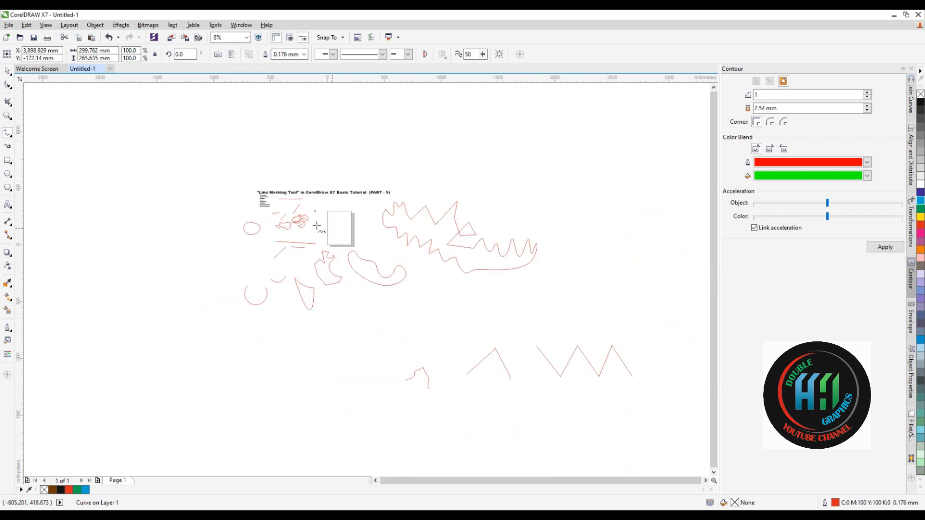
scroll(317, 226, "up", 2)
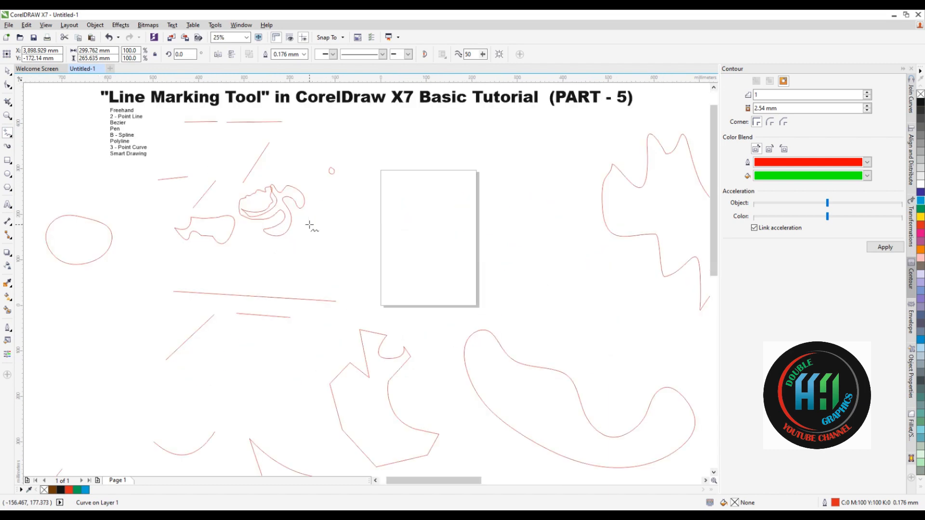
scroll(304, 238, "down", 2)
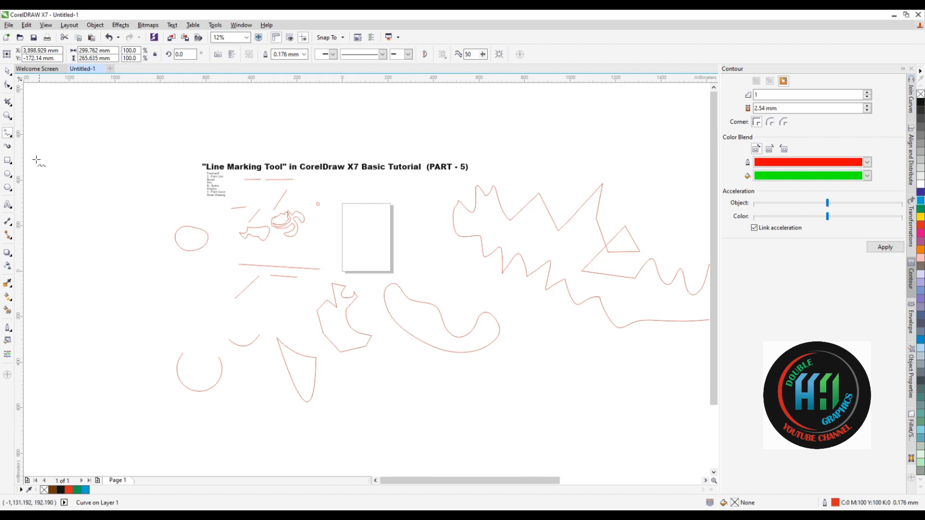
Magnify the start of the heading and its tool list with the Zoom tool and return to the wider view.
left_click(12, 120)
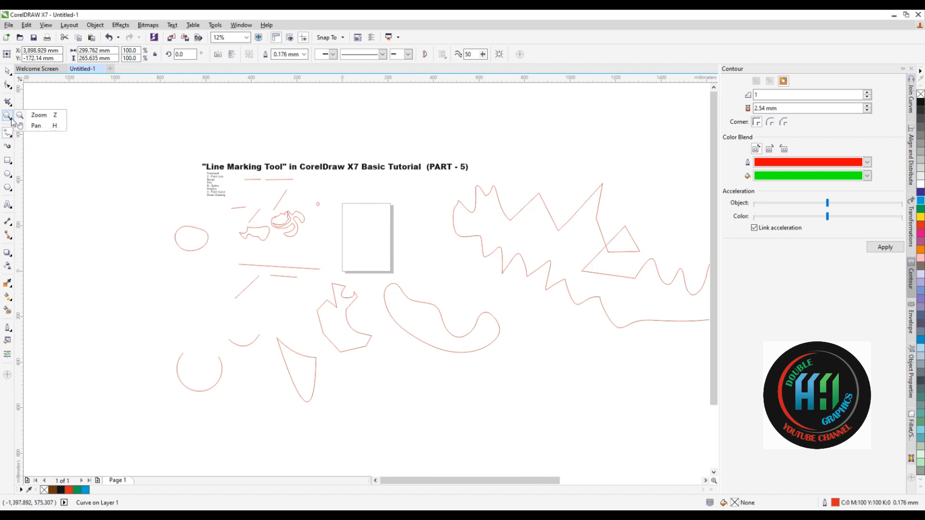
left_click(39, 117)
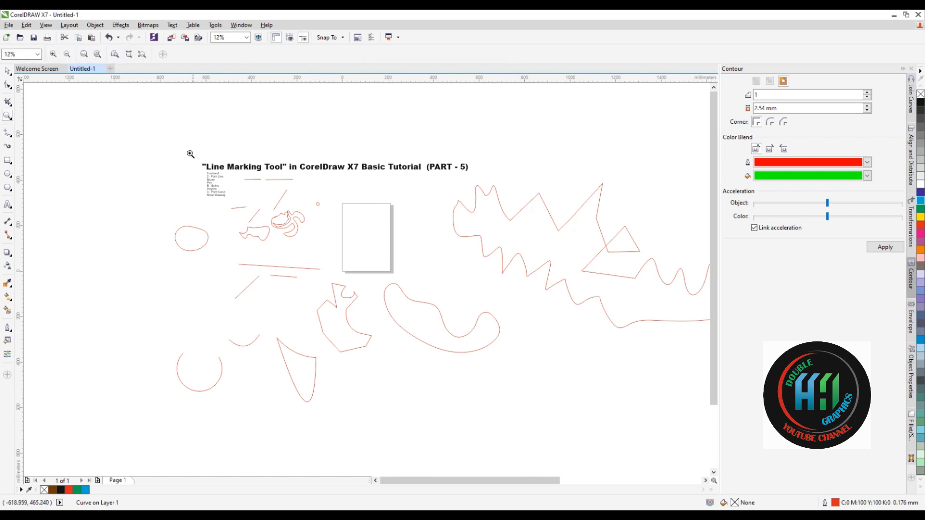
left_click_drag(187, 151, 233, 205)
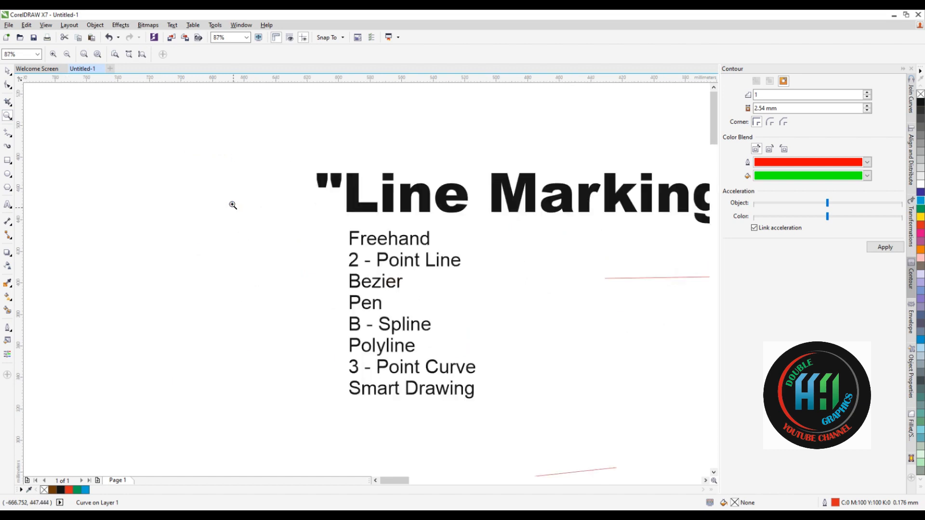
right_click(294, 206)
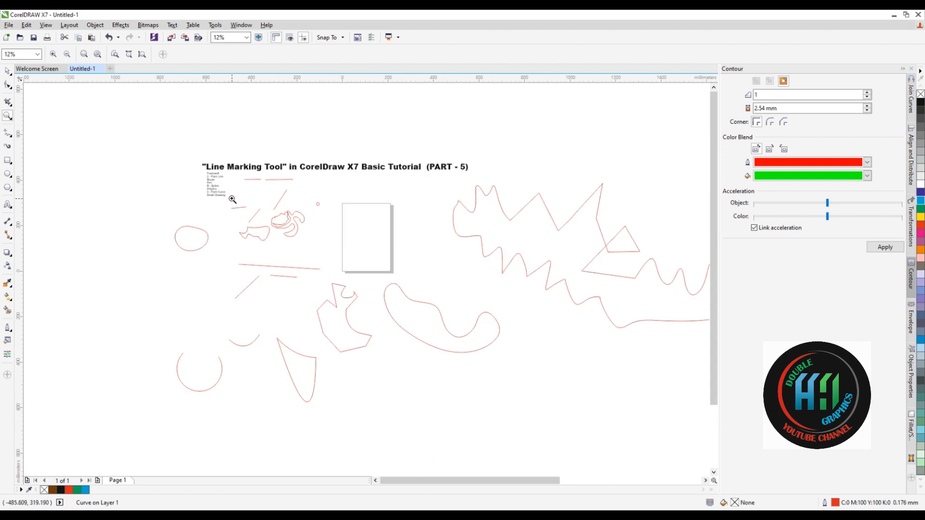
Move around the sample drawings with the Pan tool and finish with an overview of all the drawn shapes.
left_click(13, 120)
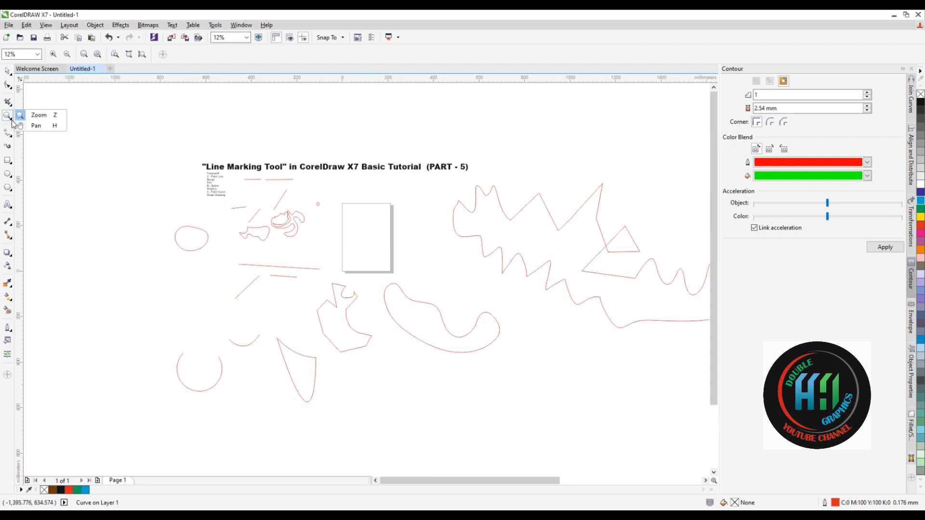
left_click(36, 126)
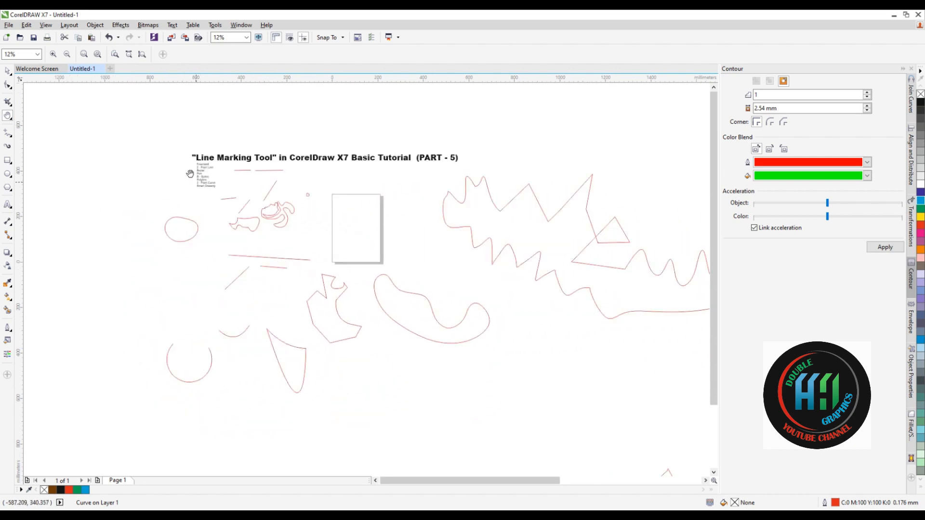
mouse_move(190, 173)
left_mouse_down()
mouse_move(164, 215)
mouse_move(184, 124)
mouse_move(199, 206)
left_mouse_up()
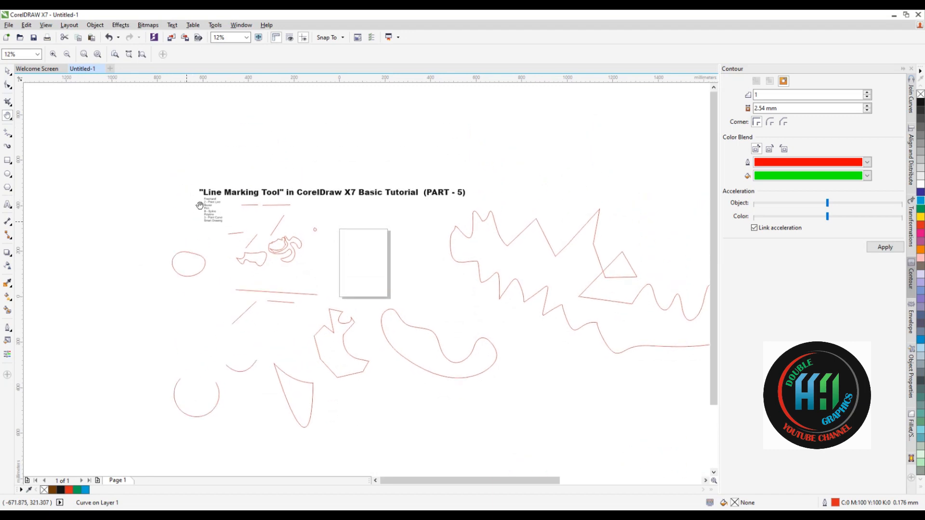
left_click_drag(223, 329, 260, 149)
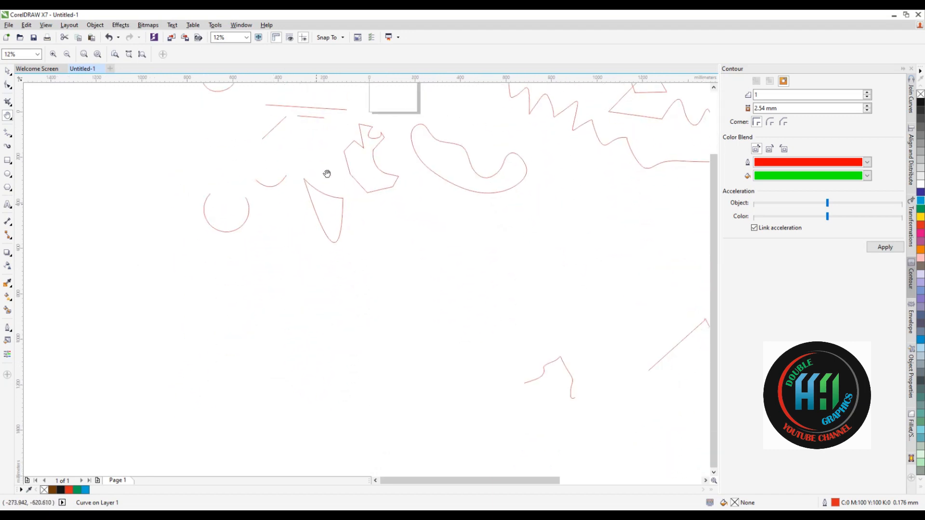
left_click_drag(326, 105, 255, 149)
scroll(242, 159, "down", 2)
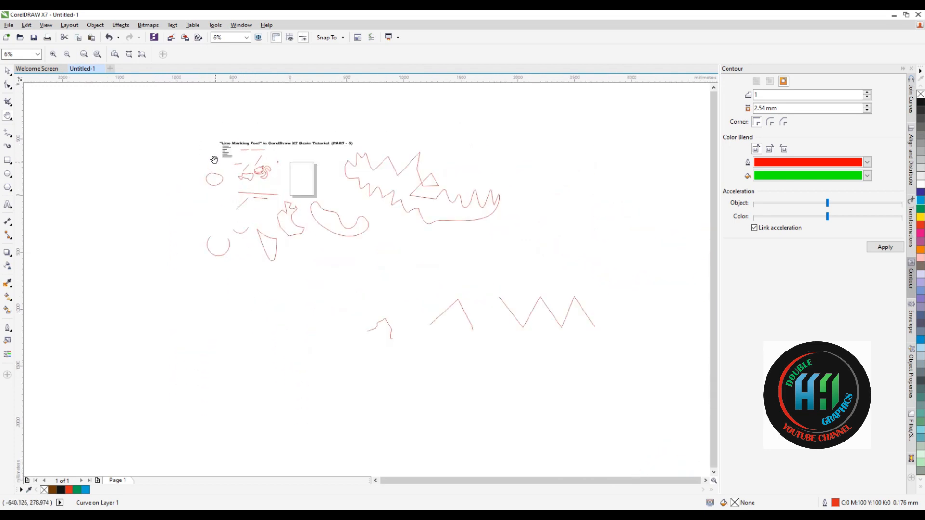
scroll(213, 159, "down", 2)
scroll(173, 159, "down", 2)
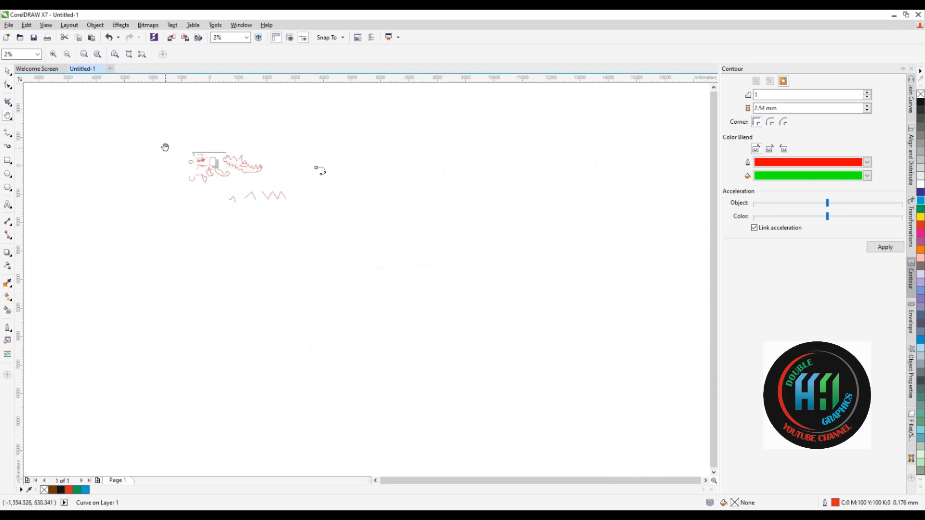